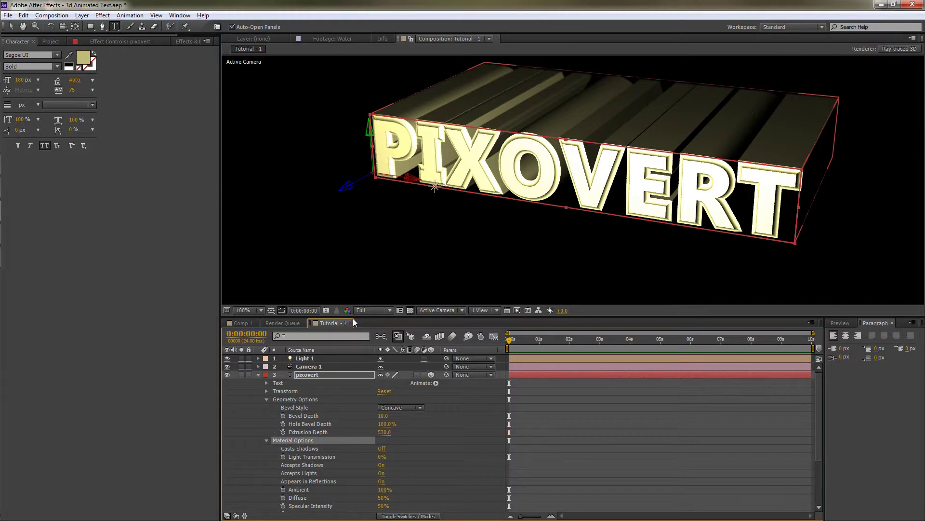
- Raise the PIXOVERT text's Reflection Intensity to 100% in Material Options
left_click_drag(353, 318, 353, 234)
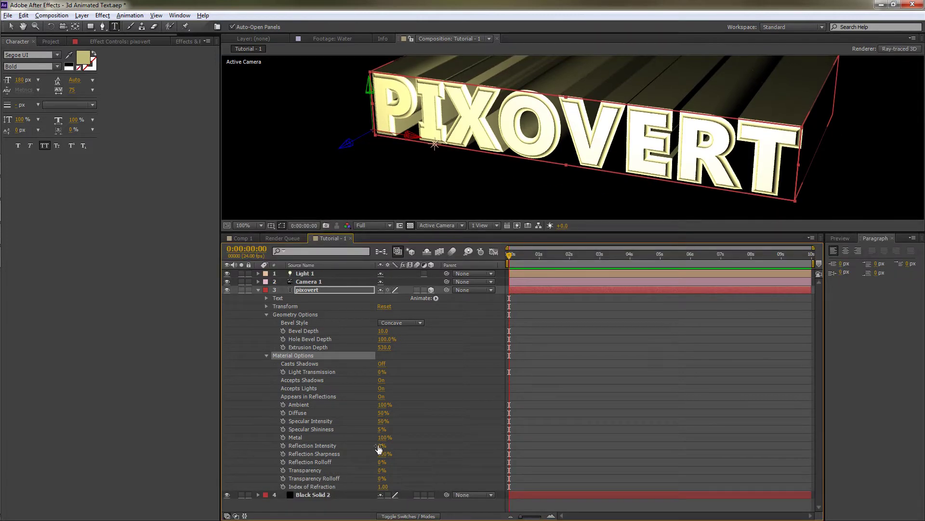
left_click_drag(379, 448, 617, 438)
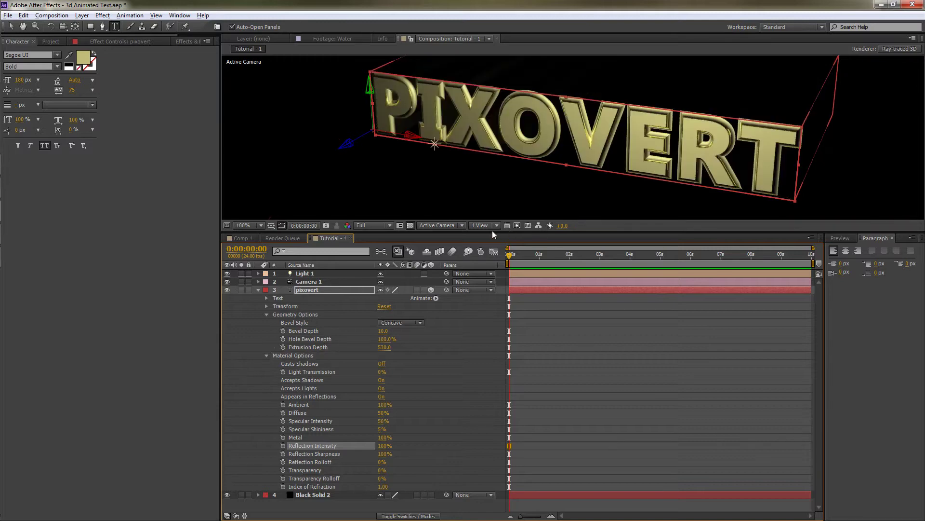
left_click_drag(493, 234, 467, 318)
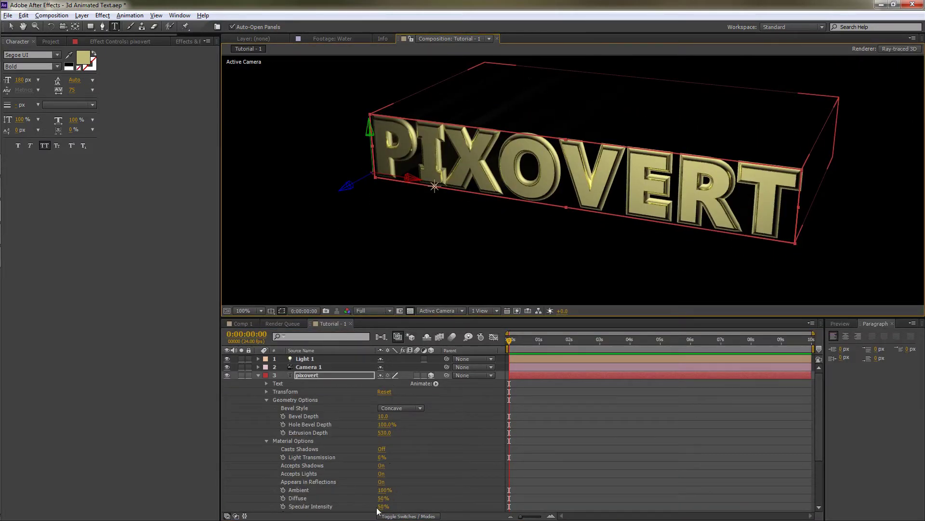
- Settle the PIXOVERT text's Specular Intensity at 73% after trying 100% and 0%
left_click_drag(383, 506, 408, 503)
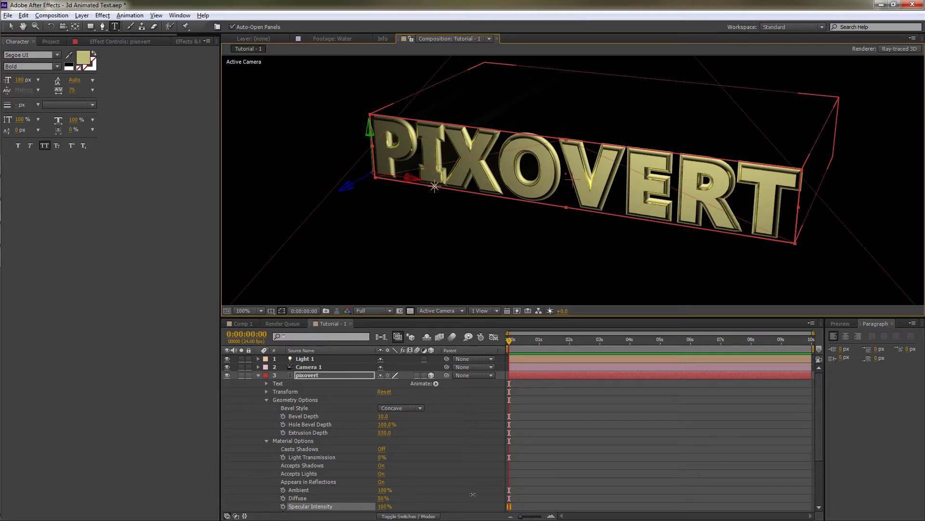
left_click_drag(473, 495, 448, 496)
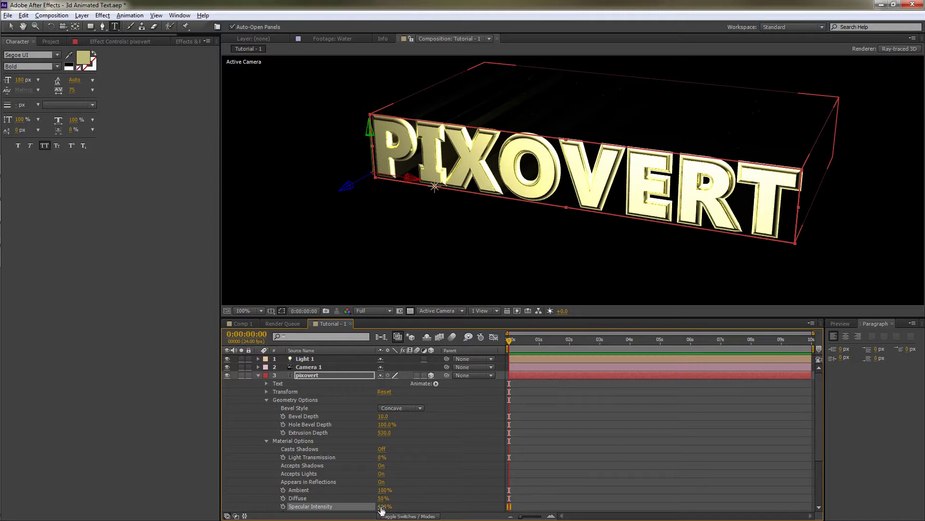
left_click_drag(381, 507, 298, 501)
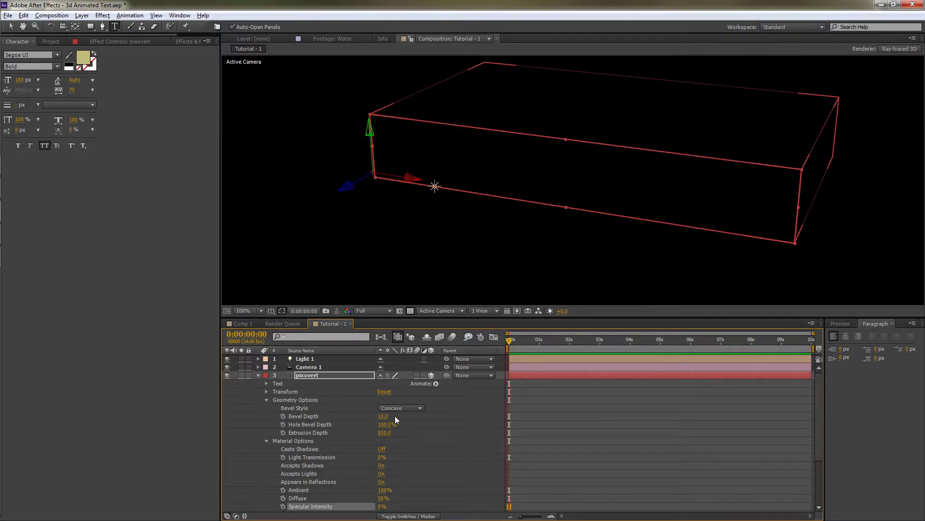
left_click_drag(381, 507, 409, 499)
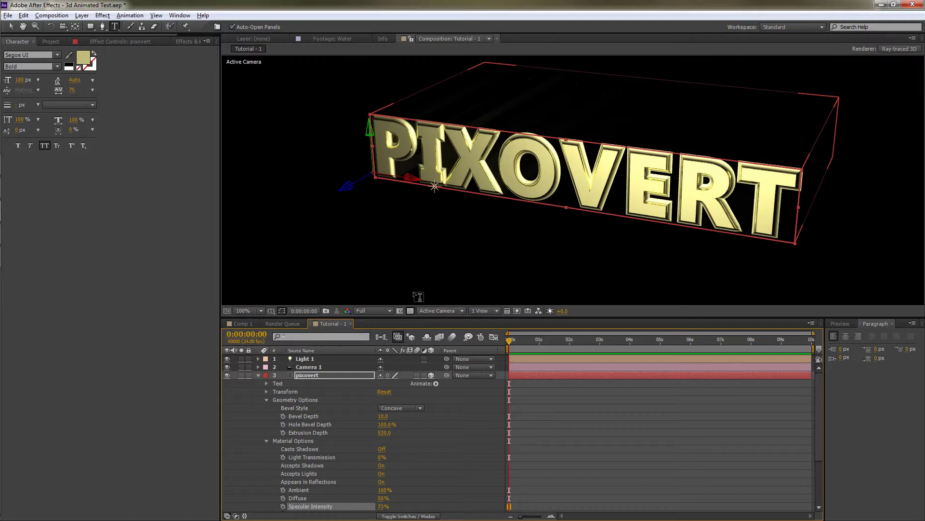
left_click_drag(393, 315, 389, 232)
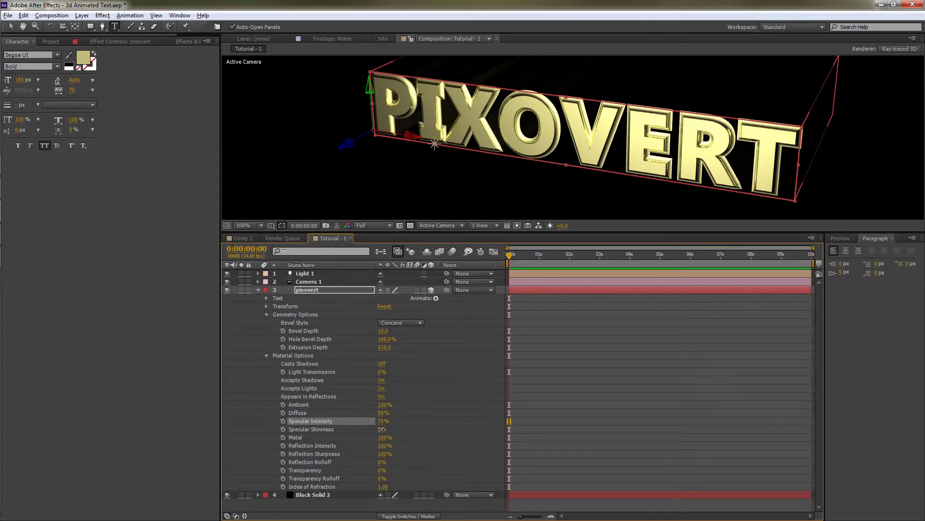
- Set Specular Shininess to 0% after trying 100%, and reset the viewer to 100% zoom
left_click_drag(380, 430, 451, 420)
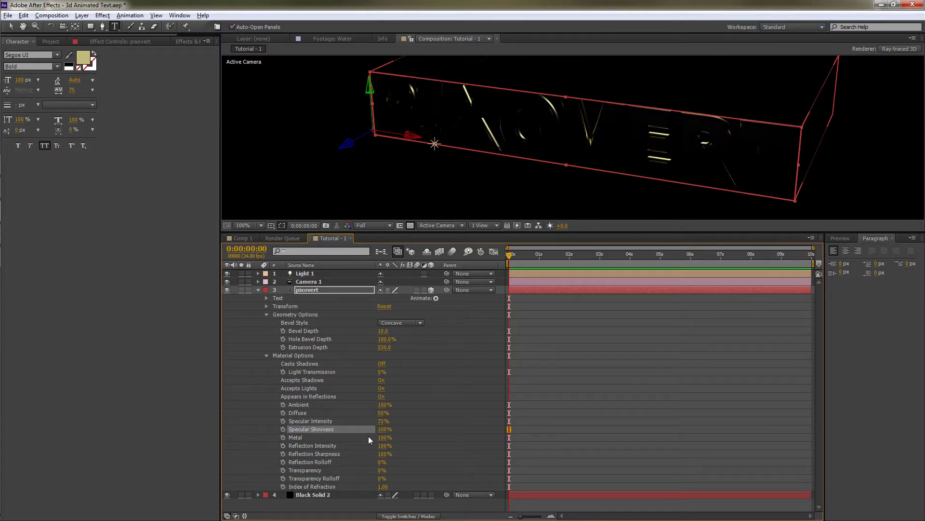
left_click_drag(383, 430, 372, 430)
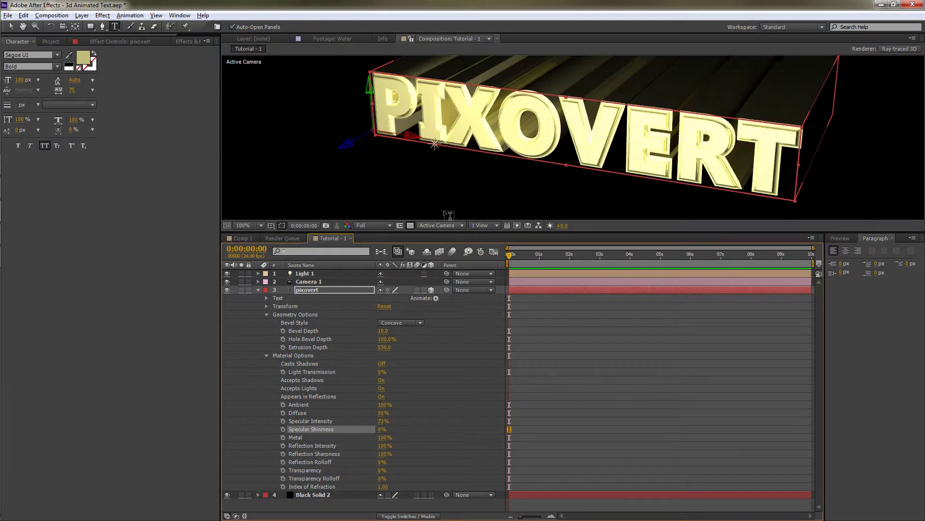
scroll(527, 166, "down", 1)
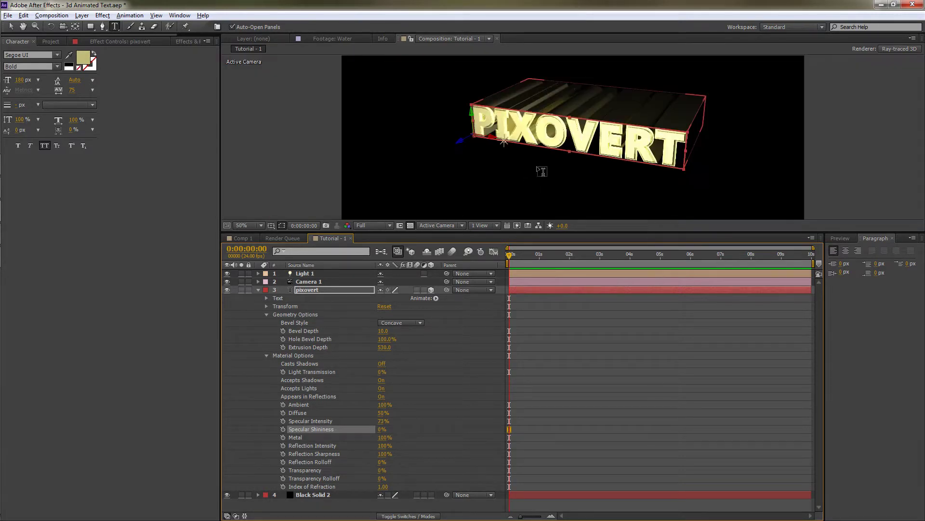
left_click_drag(520, 231, 519, 342)
key("slash")
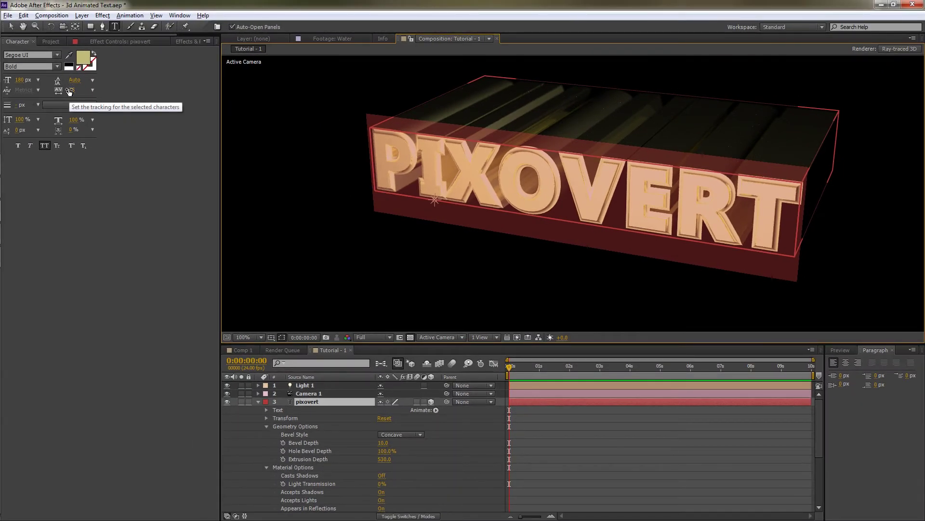
- Widen the PIXOVERT text's tracking to 142 in the Character panel and commit the edit
left_click_drag(69, 92, 102, 91)
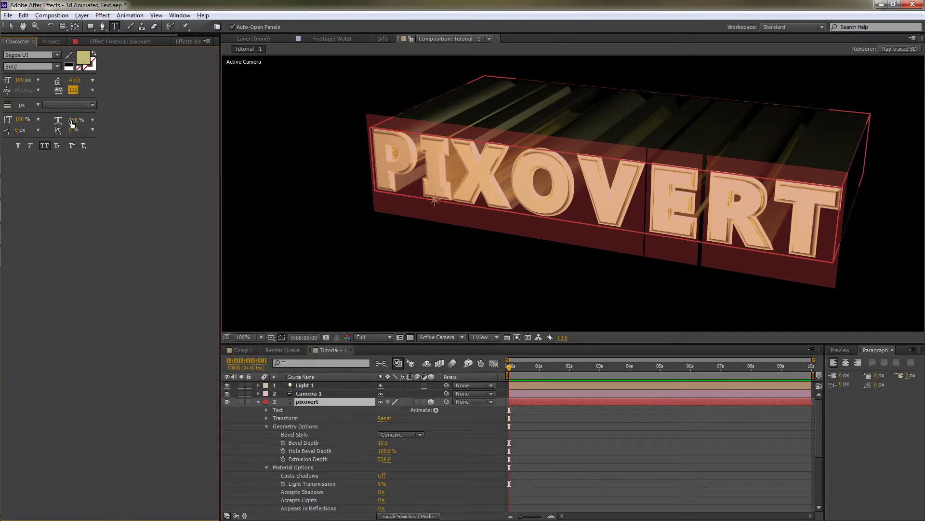
left_click_drag(73, 90, 78, 91)
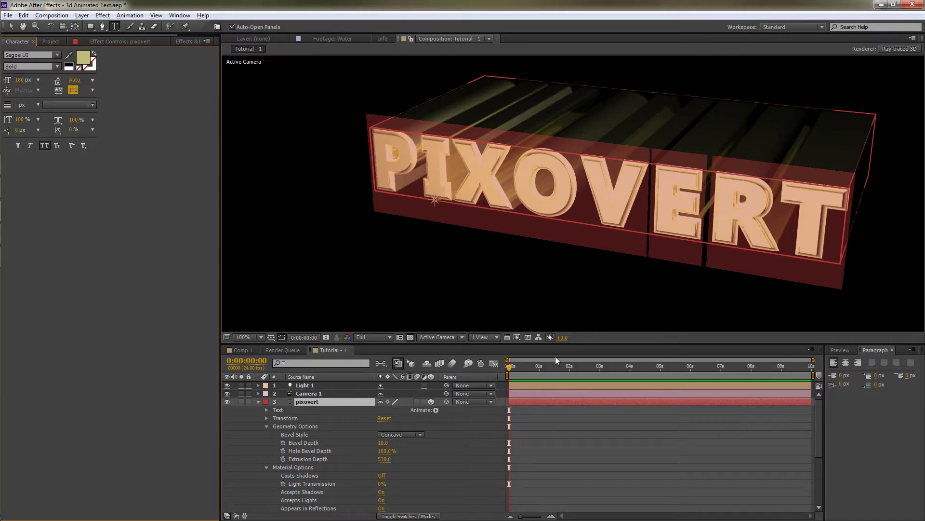
left_click(603, 157)
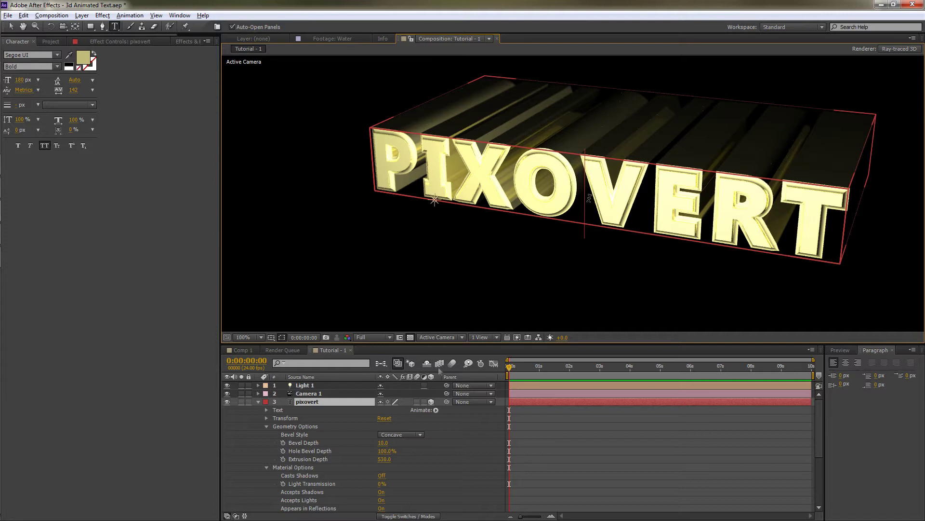
scroll(649, 124, "down", 1)
scroll(650, 126, "up", 1)
- Open Protospace_E_Ref.hdr from the Project panel in the Footage viewer, zoomed out to 25%
left_click(52, 42)
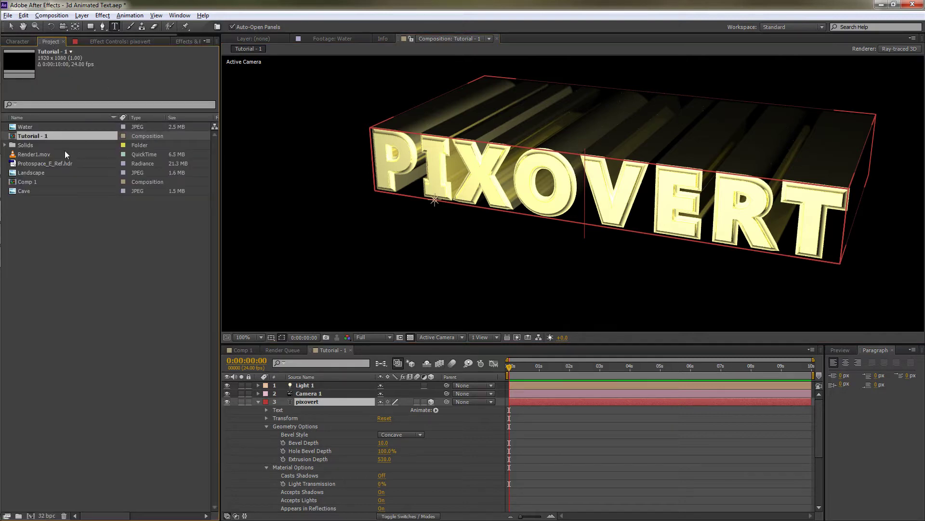
left_click(47, 163)
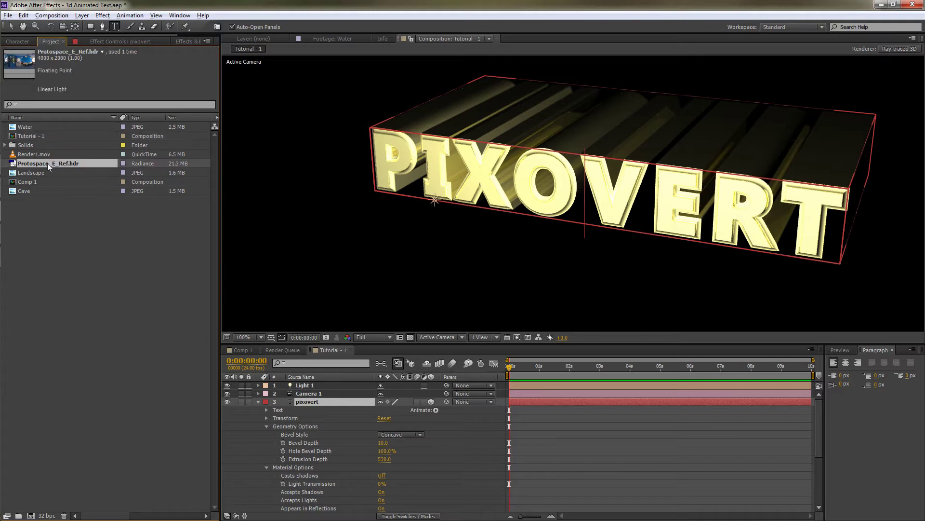
double_click(48, 164)
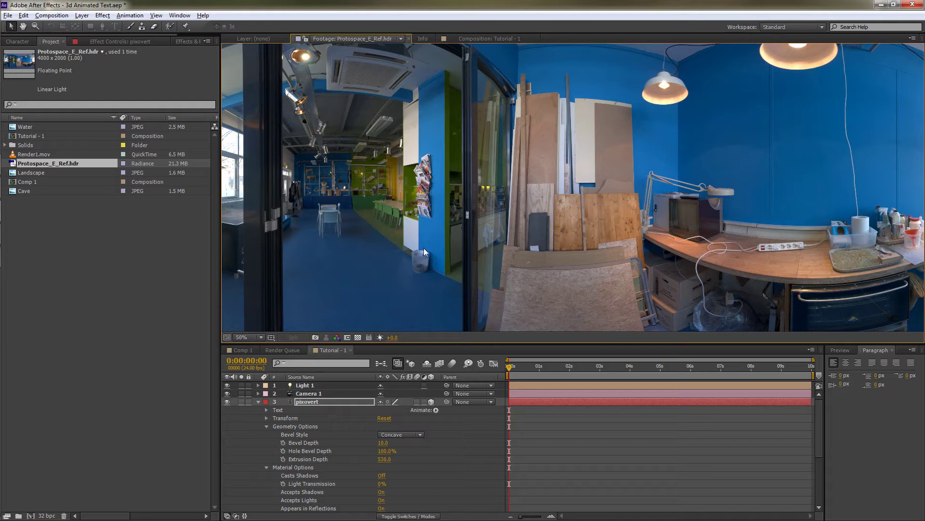
scroll(405, 217, "down", 2)
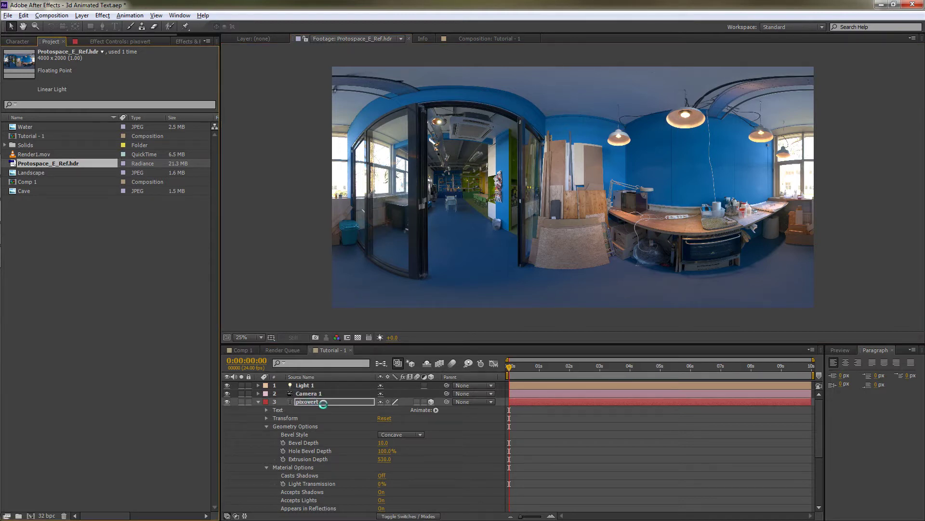
- Add Protospace_E_Ref.hdr to Tutorial - 1 and turn it into an Environment Layer
left_click(486, 39)
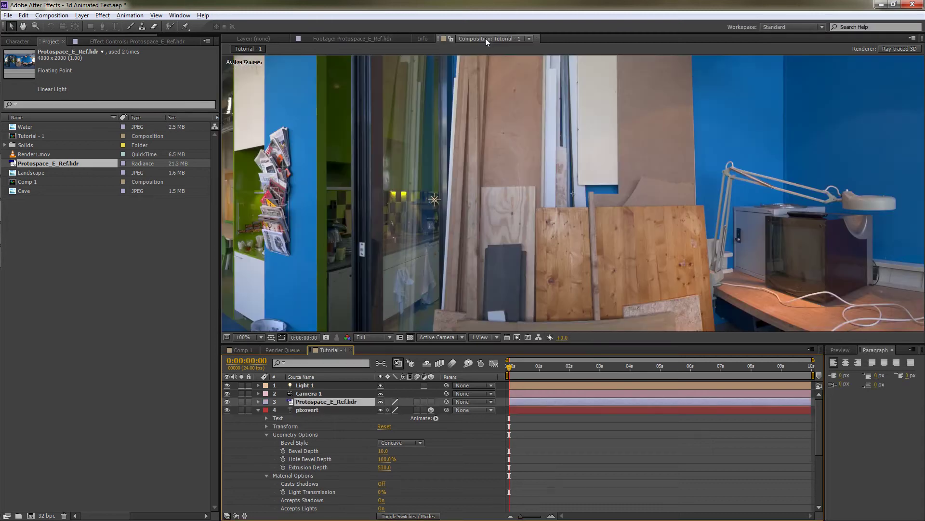
scroll(525, 134, "down", 4)
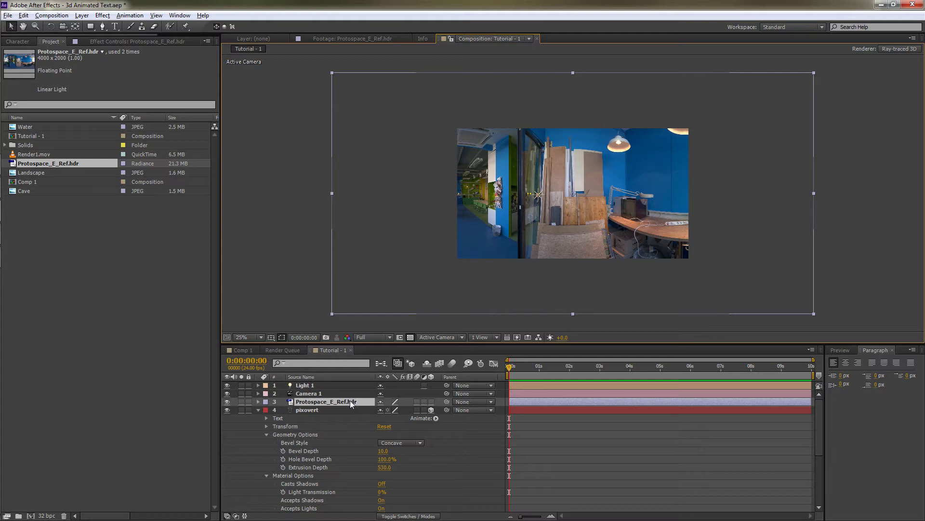
right_click(322, 404)
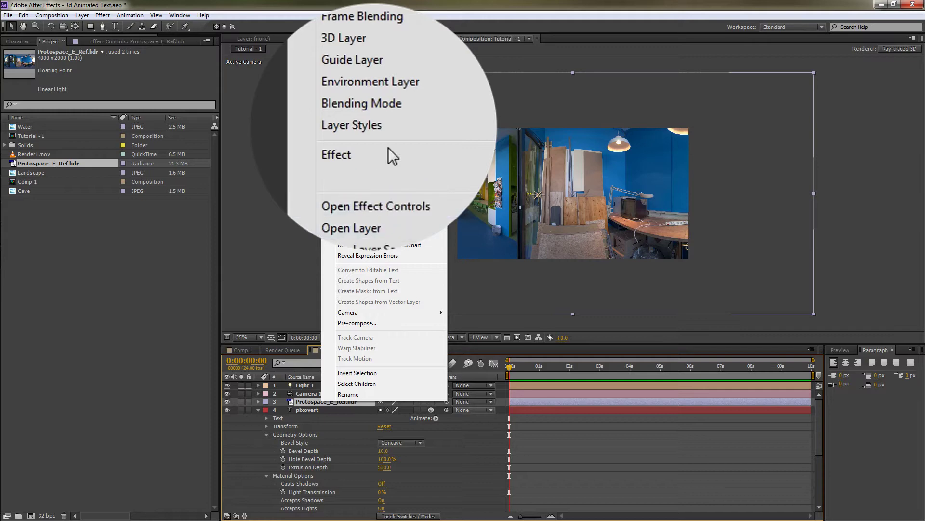
left_click(369, 143)
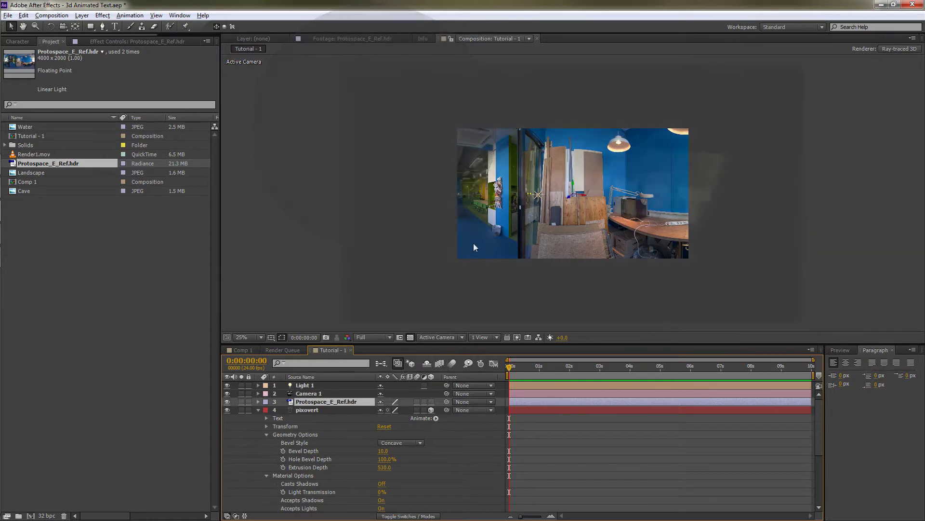
scroll(663, 141, "up", 4)
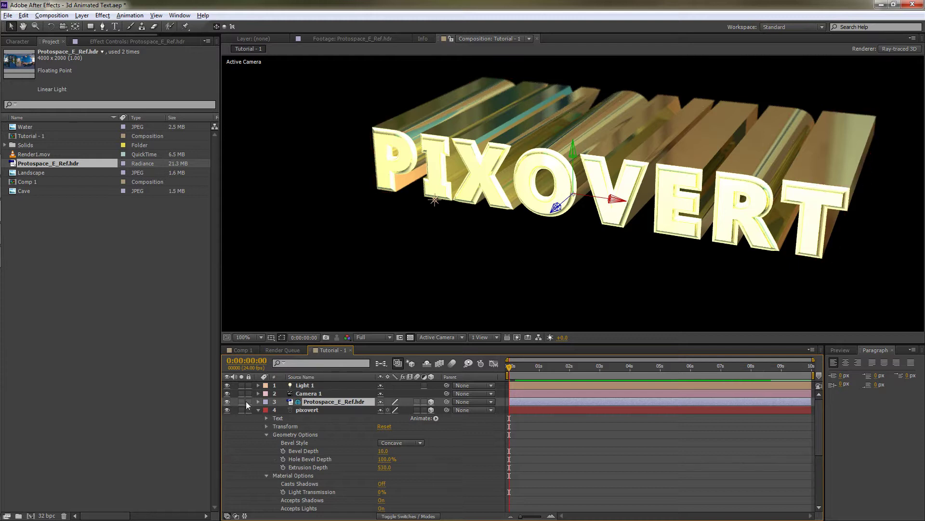
- Expand the Protospace_E_Ref.hdr layer's Options and fit the whole frame in the viewer
left_click(227, 402)
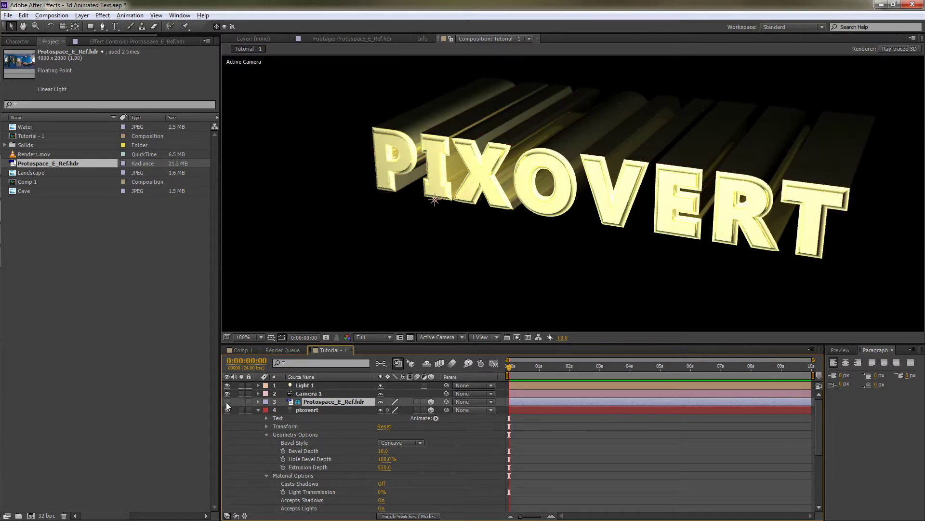
left_click(227, 402)
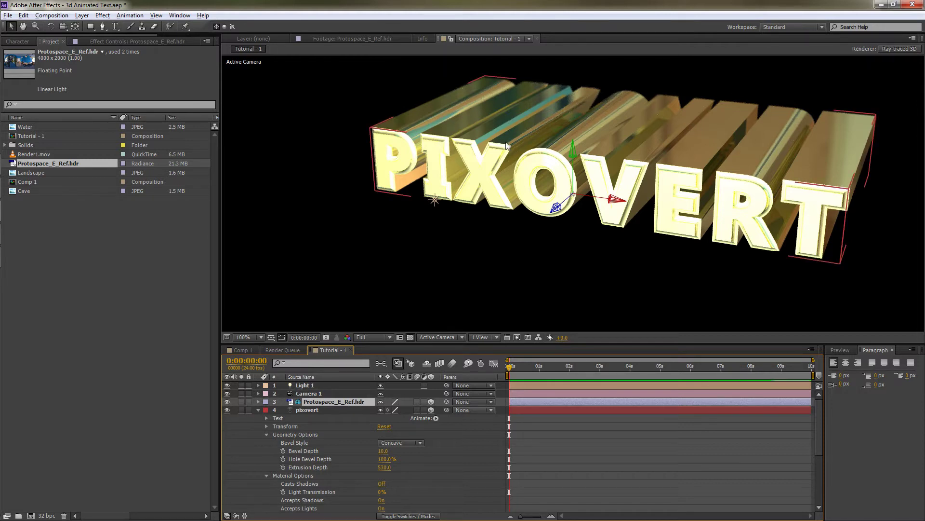
left_click(258, 402)
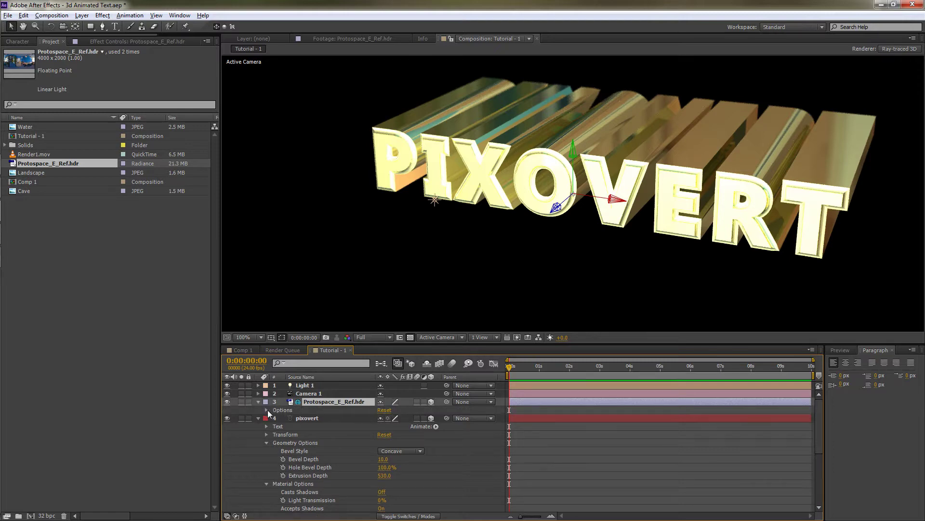
left_click(267, 409)
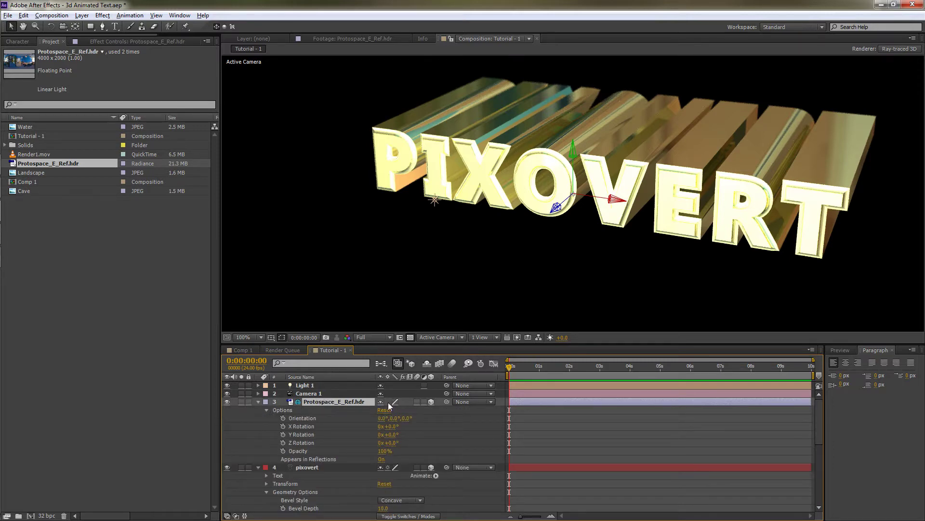
key("comma")
key("comma")
scroll(322, 411, "down", 10)
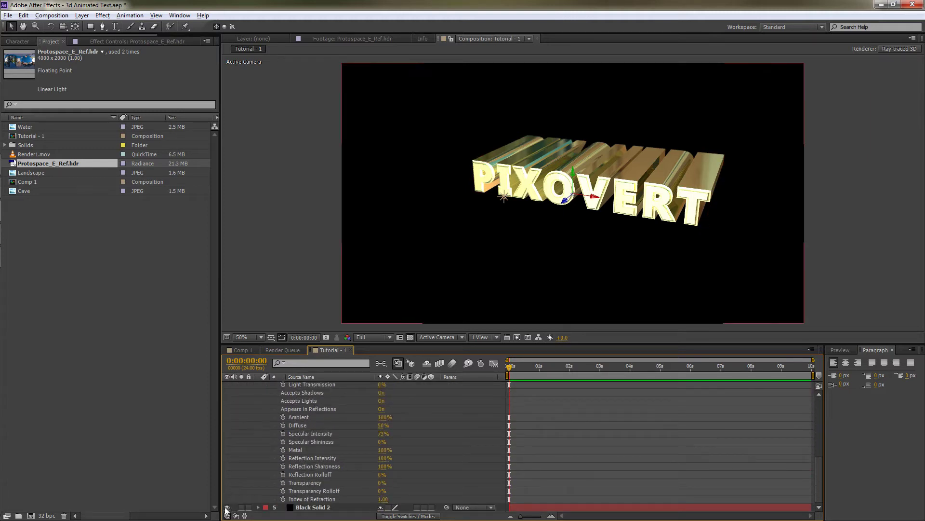
- Hide Black Solid 2 so the HDR environment shows behind the text
left_click(228, 507)
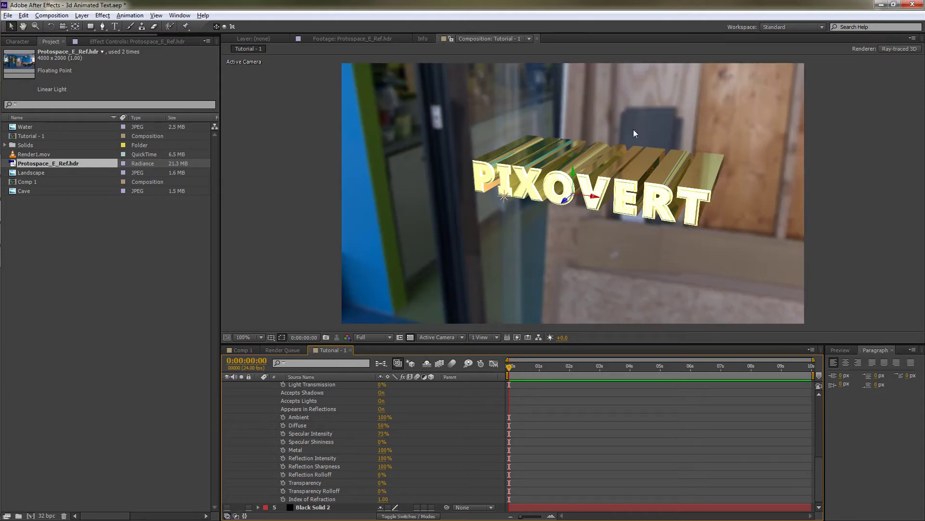
key("slash")
key("comma")
- Set the environment layer's Y Rotation to 49°, keeping Orientation at 0° after an undone tilt
left_click_drag(408, 418, 442, 420)
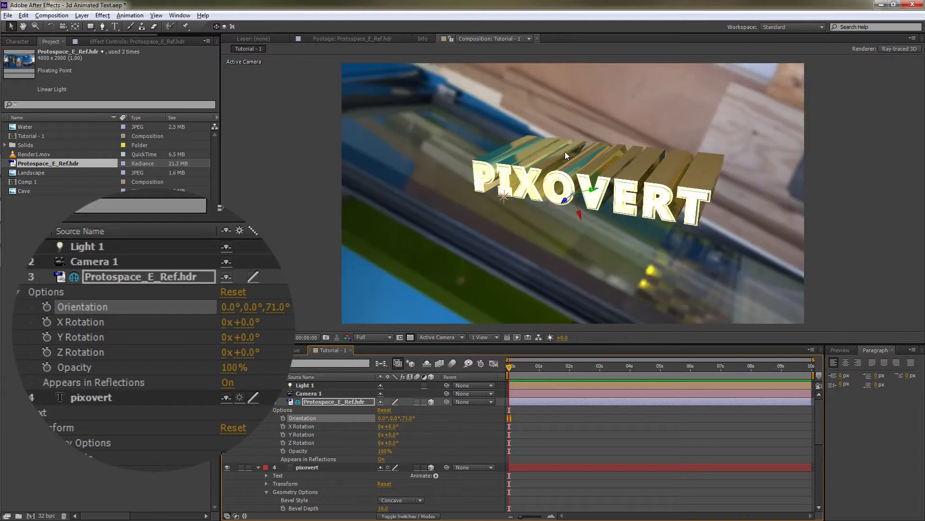
key("ctrl+z")
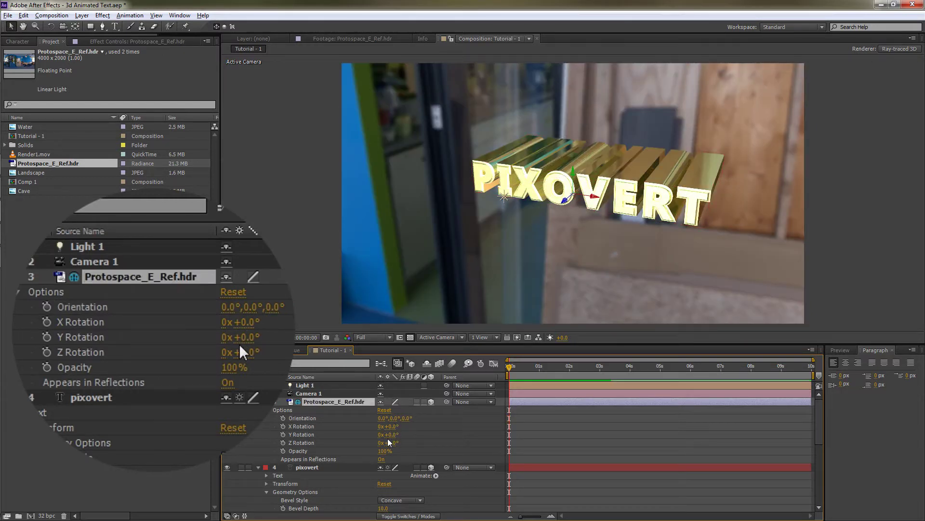
left_click_drag(388, 434, 403, 436)
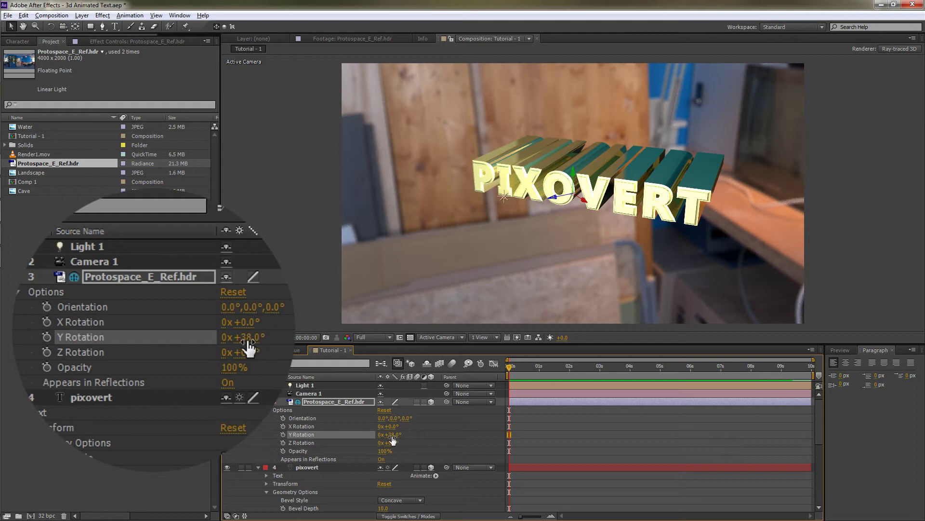
left_click(391, 435)
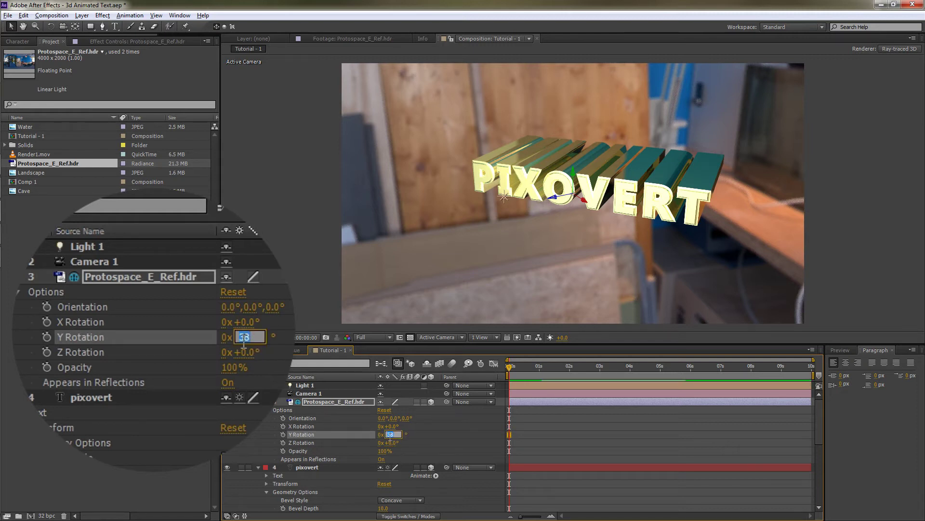
double_click(390, 435)
key("Up")
key("Up")
key("Up")
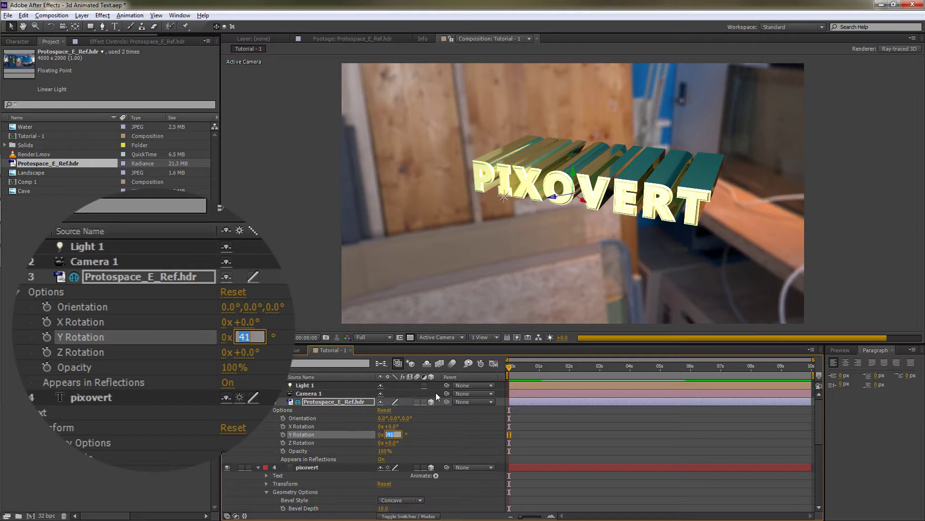
key("Up")
key("Up")
key("Up")
key("Up")
key("Up")
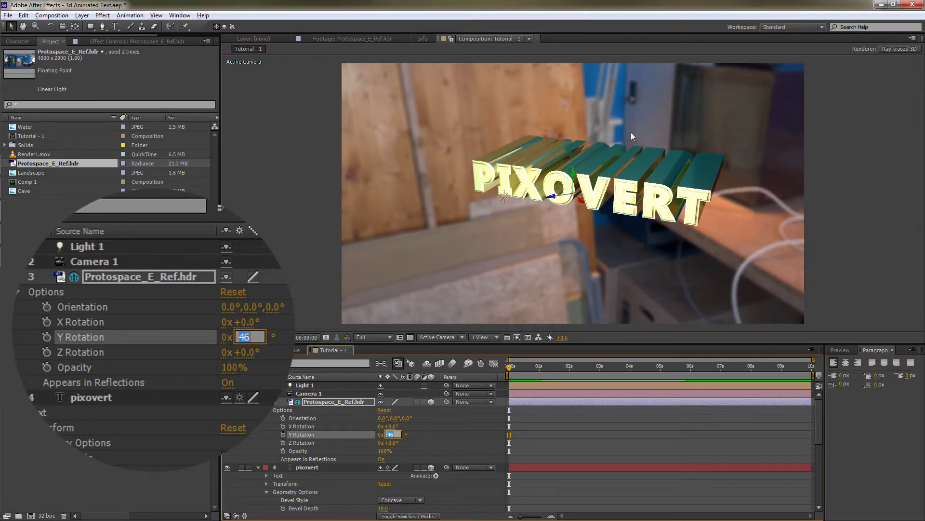
key("Up")
key("Up")
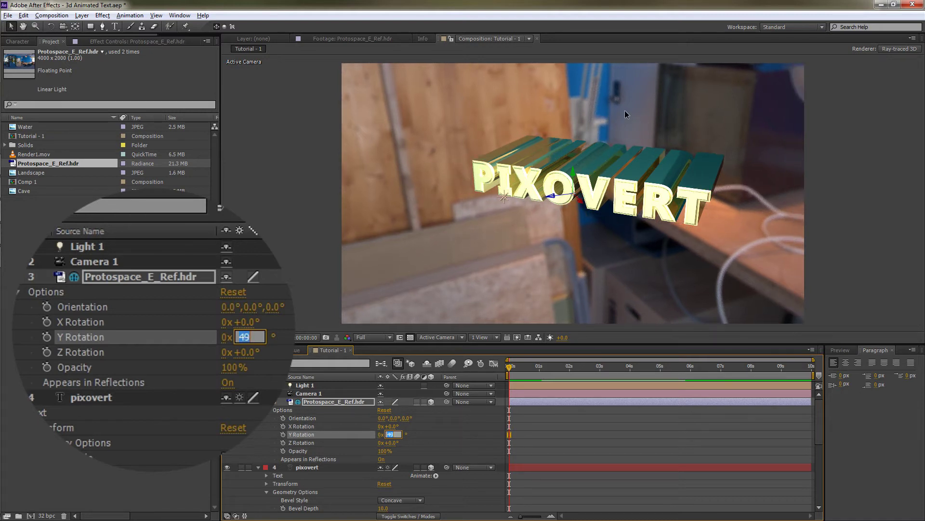
key("Up")
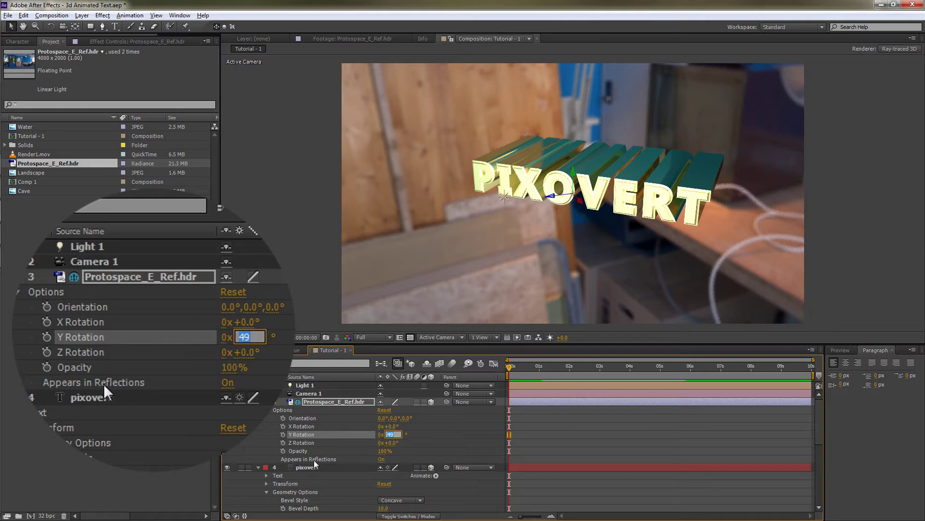
- Compare Appears in Reflections Only, Off and On, leaving it On
left_click(384, 458)
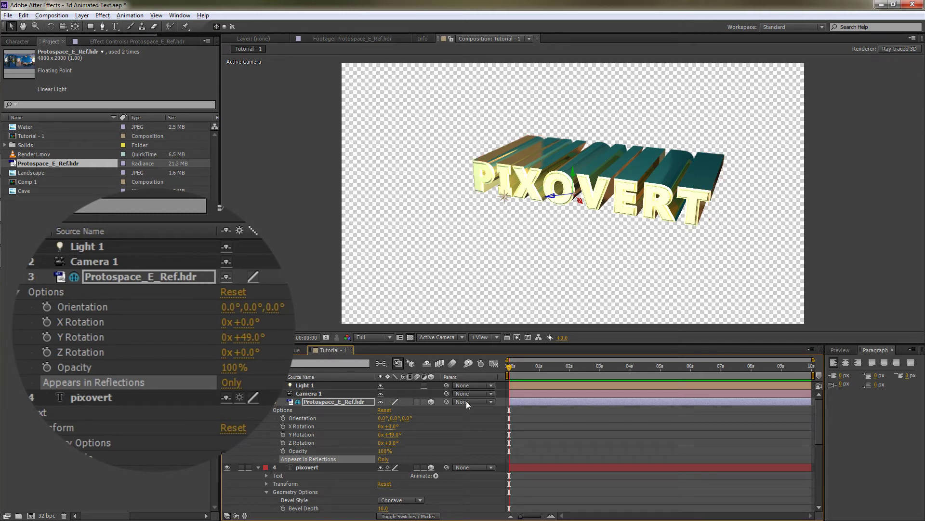
left_click(383, 459)
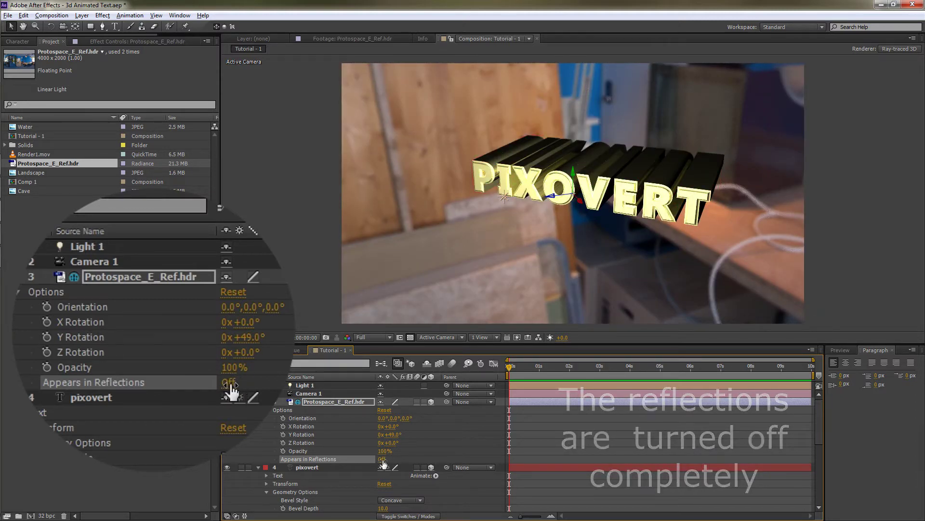
left_click(382, 459)
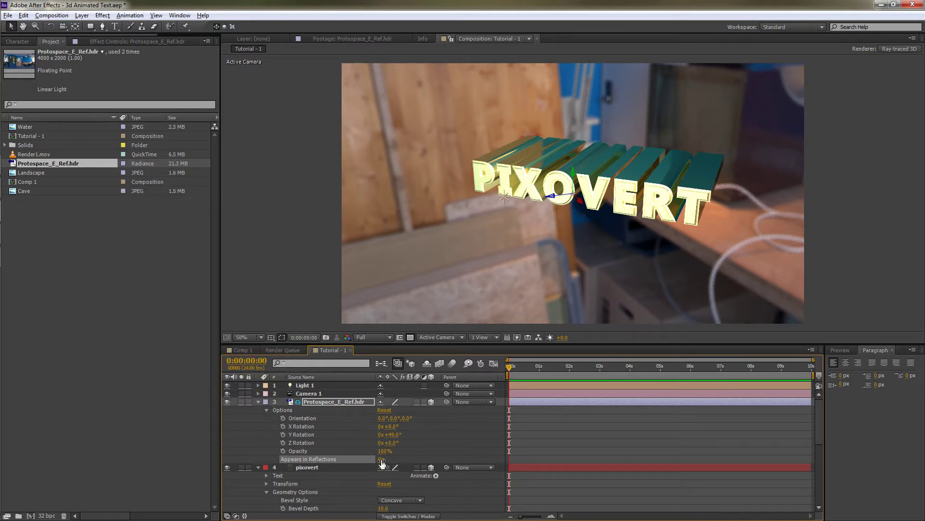
left_click(382, 460)
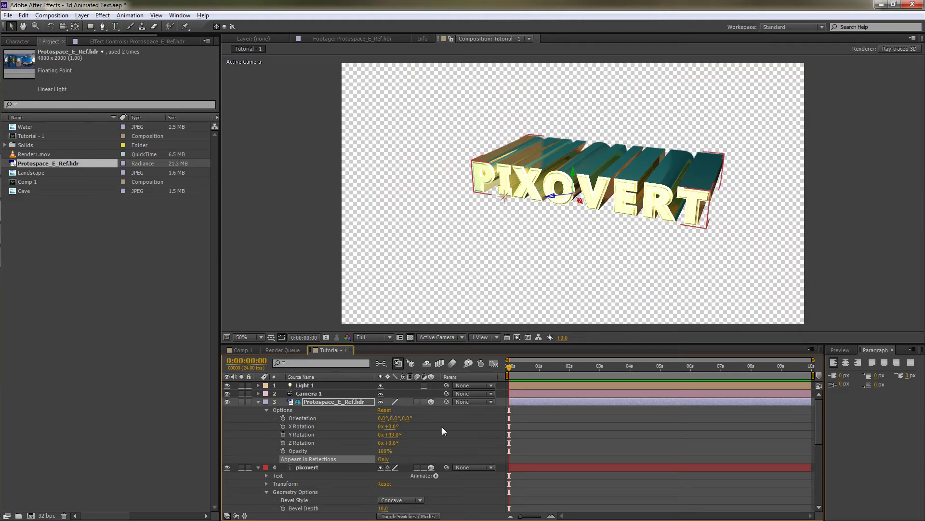
left_click(383, 459)
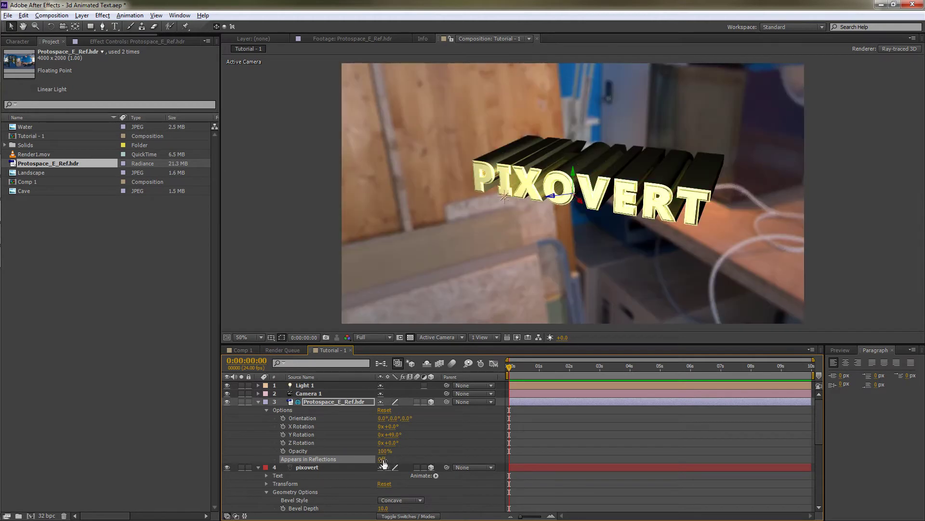
left_click(383, 459)
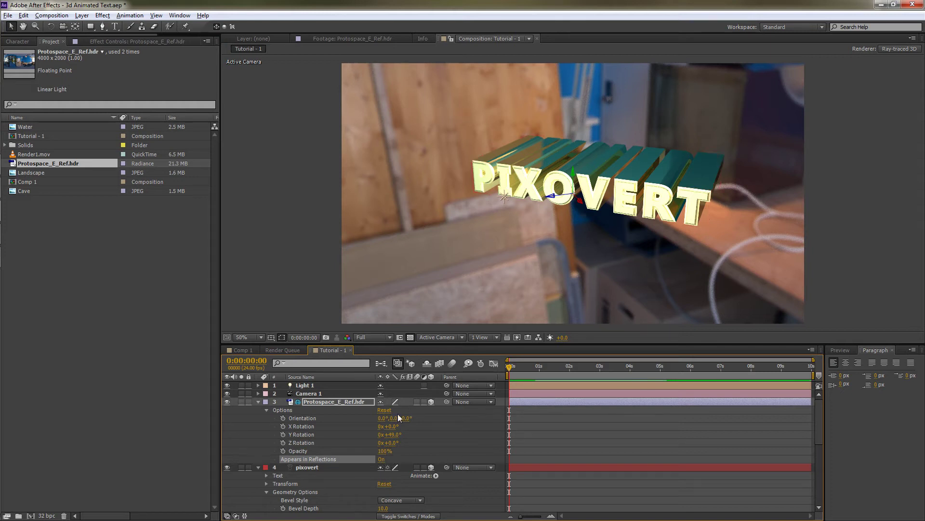
left_click(209, 33)
- Apply Fast Blur to the HDR environment layer with Blurriness 79.0
left_click_drag(149, 33, 206, 31)
left_click(161, 42)
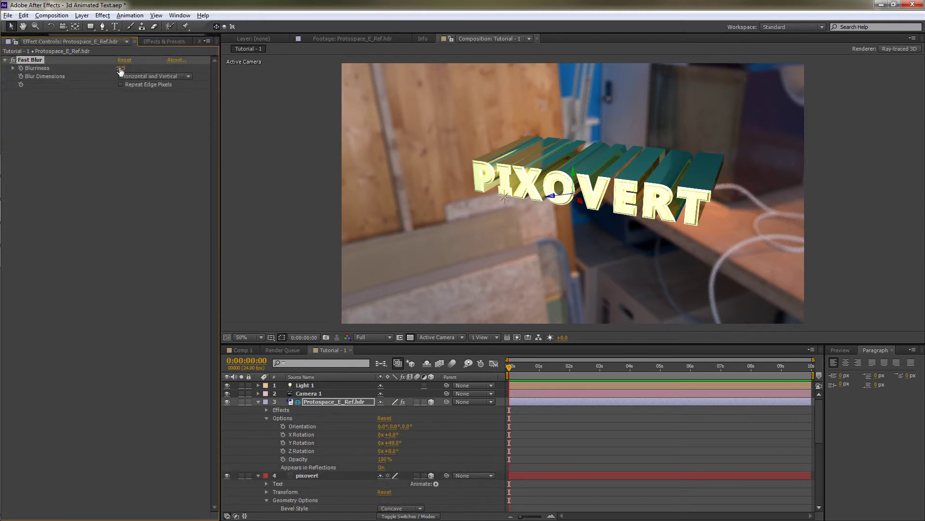
left_click_drag(123, 68, 139, 67)
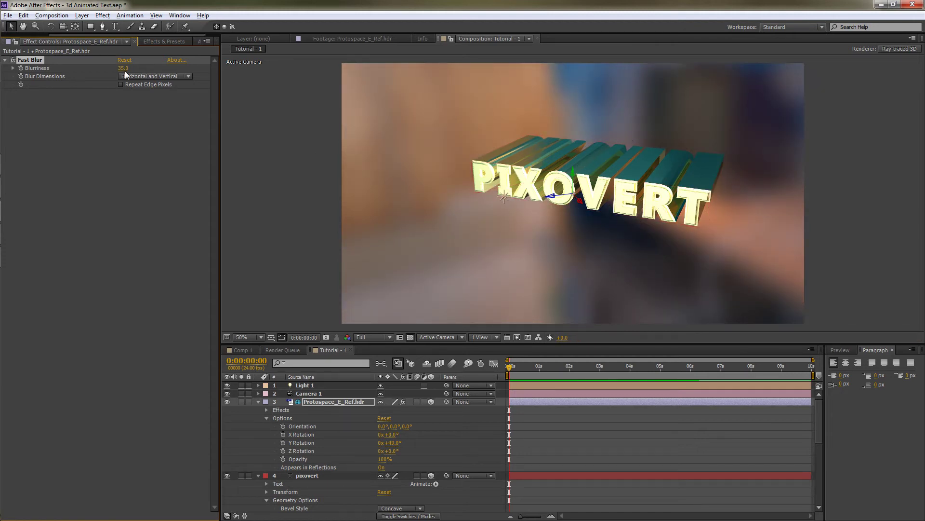
left_click_drag(123, 72, 403, 128)
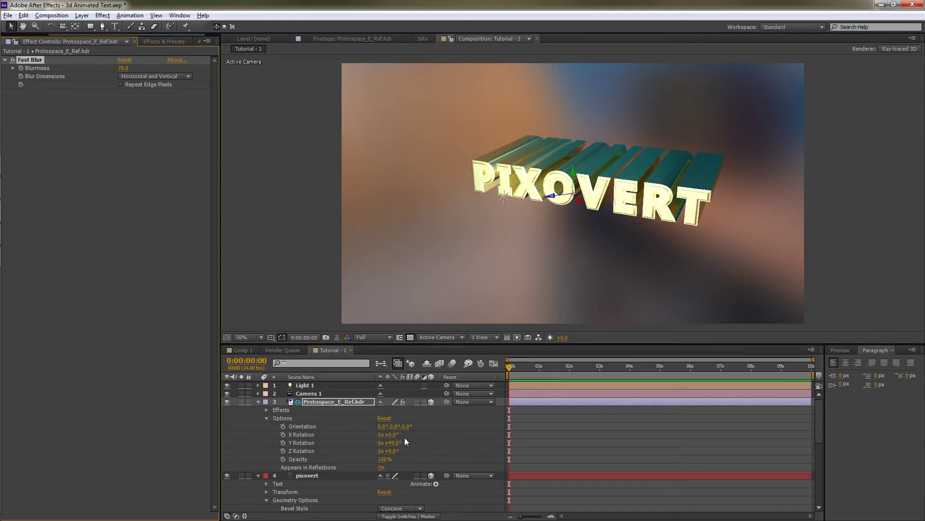
- Turn the environment's Y Rotation to 133° and inspect the blurred reflections at 50%
left_click_drag(393, 445, 422, 440)
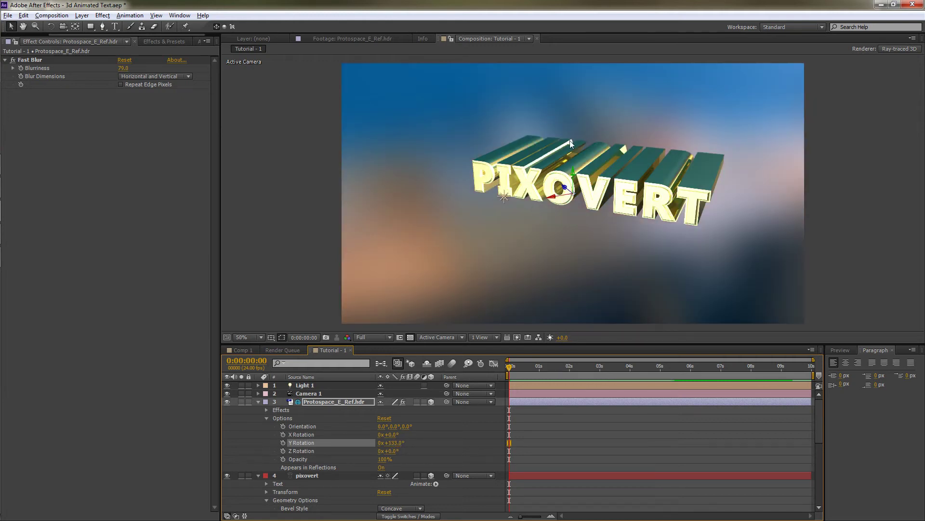
key("period")
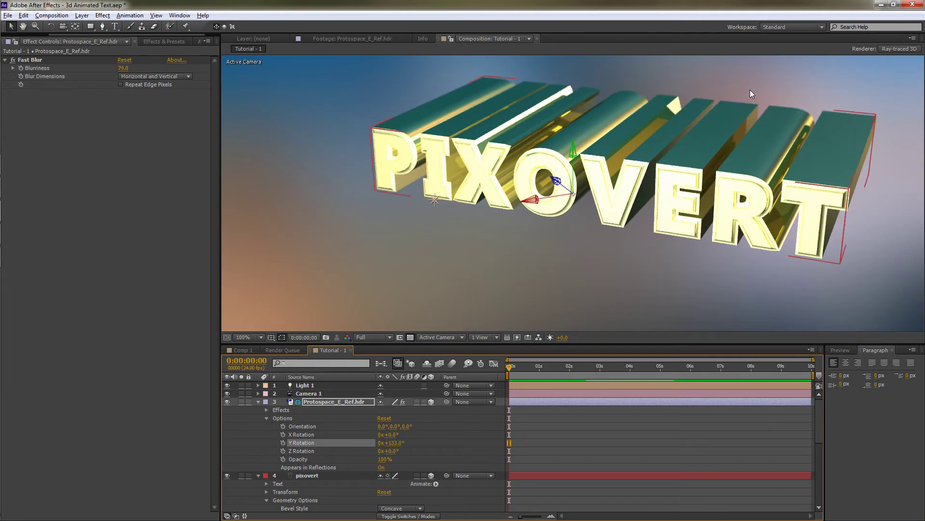
key("comma")
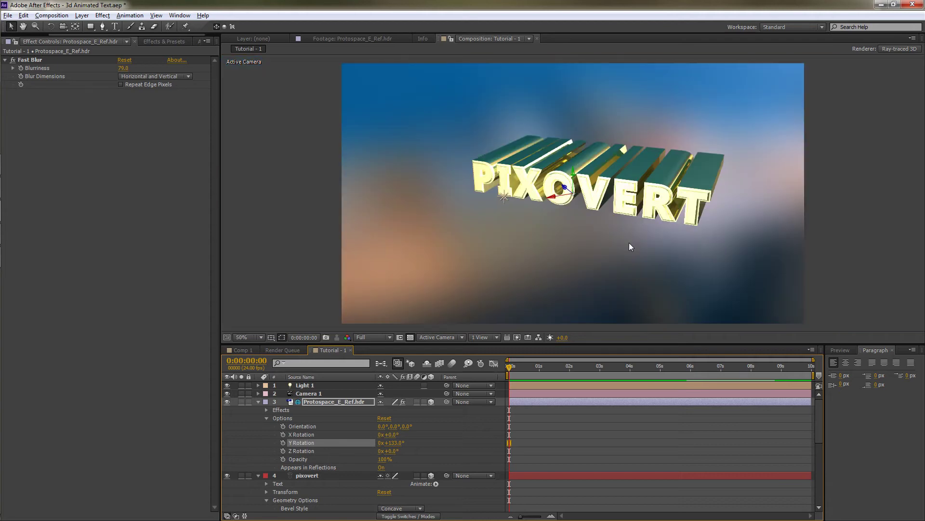
left_click_drag(464, 231, 474, 215)
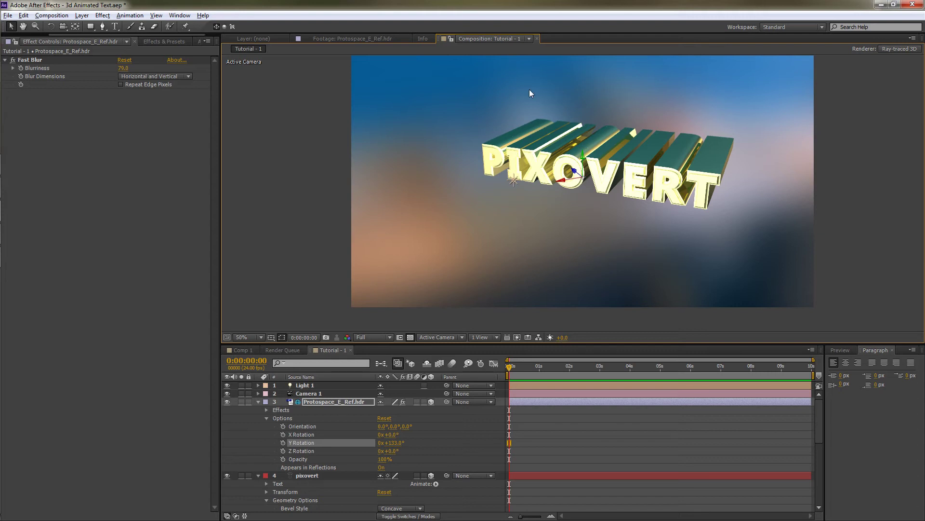
key("period")
key("comma")
- Rotate the Protospace_E_Ref.hdr map to 226° on Y, then frame the text at 100% zoom
left_click(380, 467)
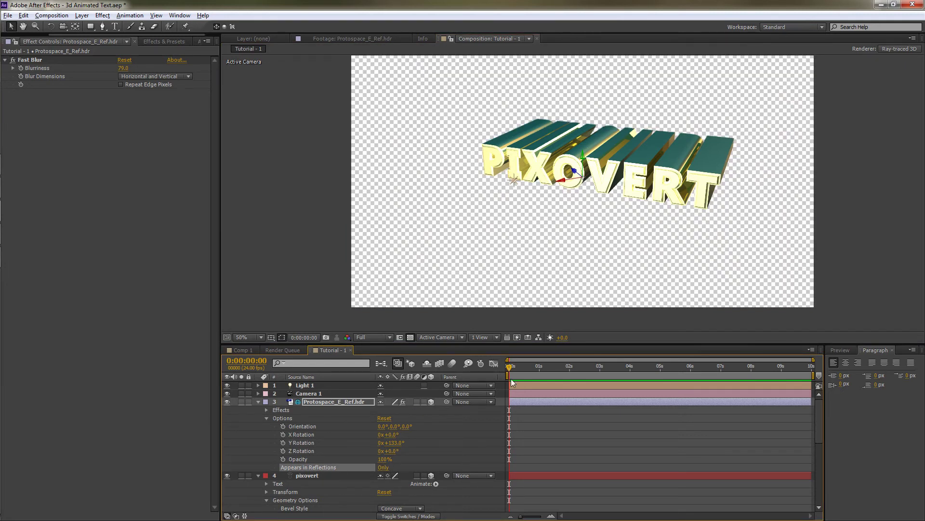
mouse_move(396, 446)
left_mouse_down()
mouse_move(412, 445)
mouse_move(398, 450)
left_mouse_up()
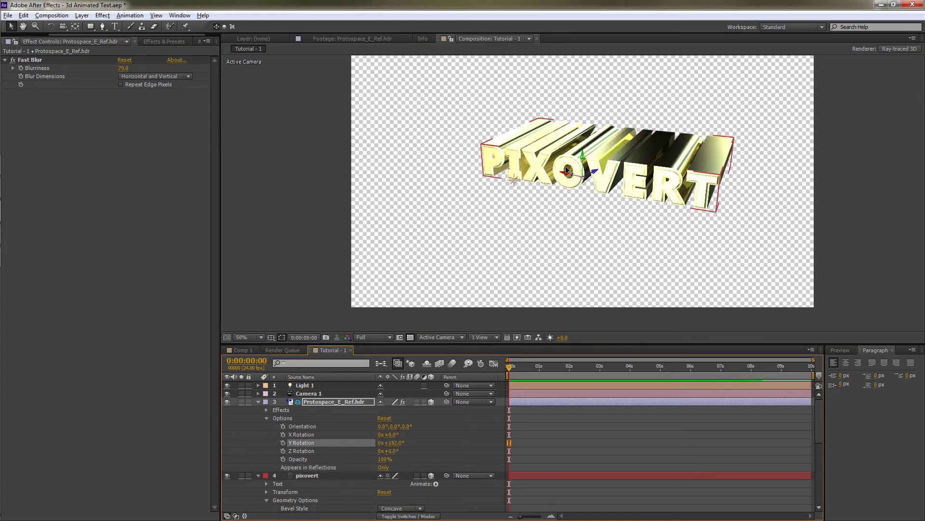
left_click_drag(405, 442, 421, 442)
key("slash")
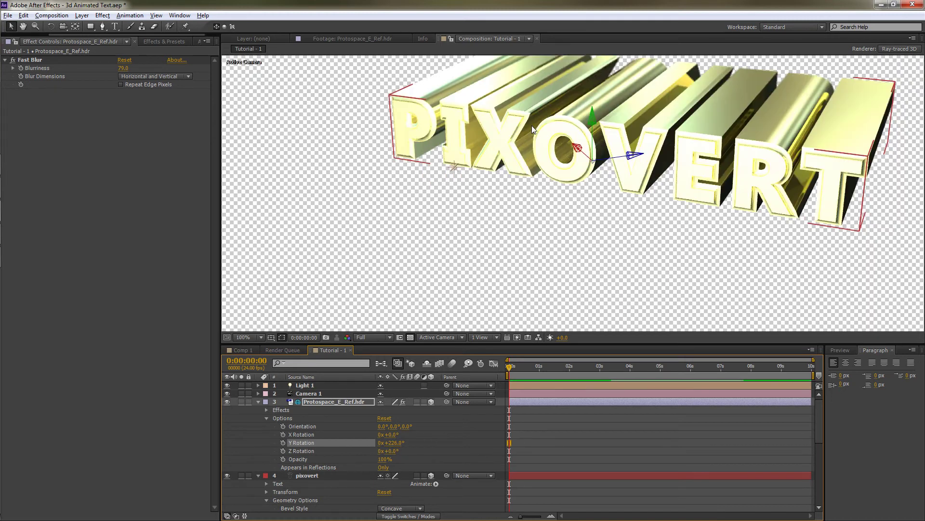
left_click_drag(440, 128, 423, 176)
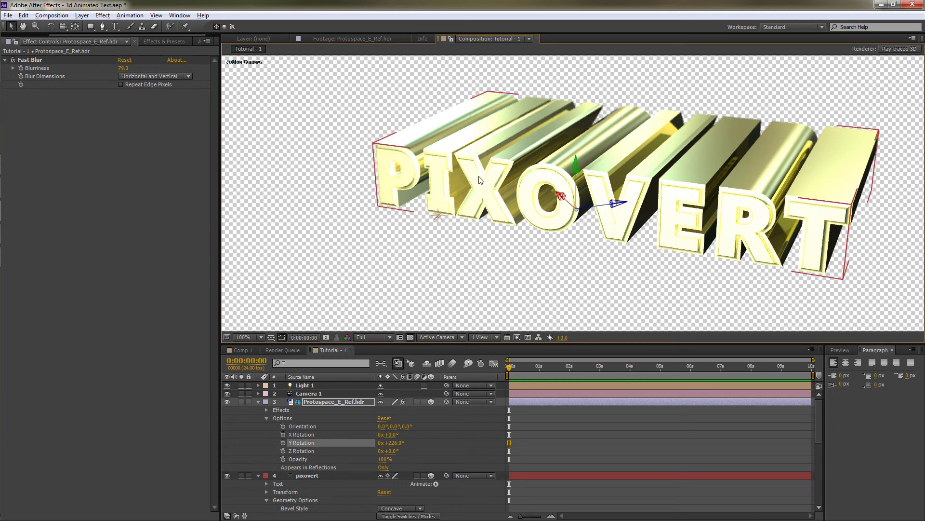
- Lower the pixovert text's Material Options Reflection Intensity to 62%
scroll(381, 433, "down", 4)
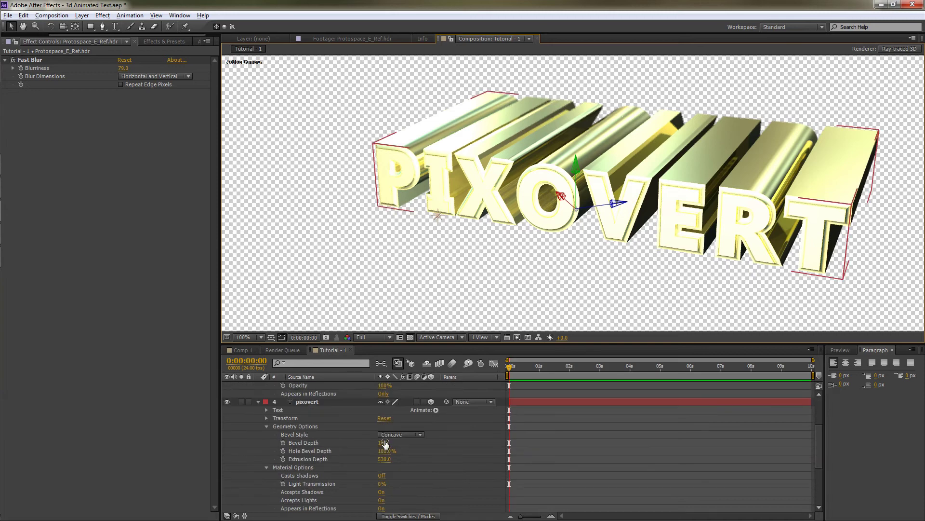
scroll(387, 446, "down", 1)
scroll(393, 467, "down", 1)
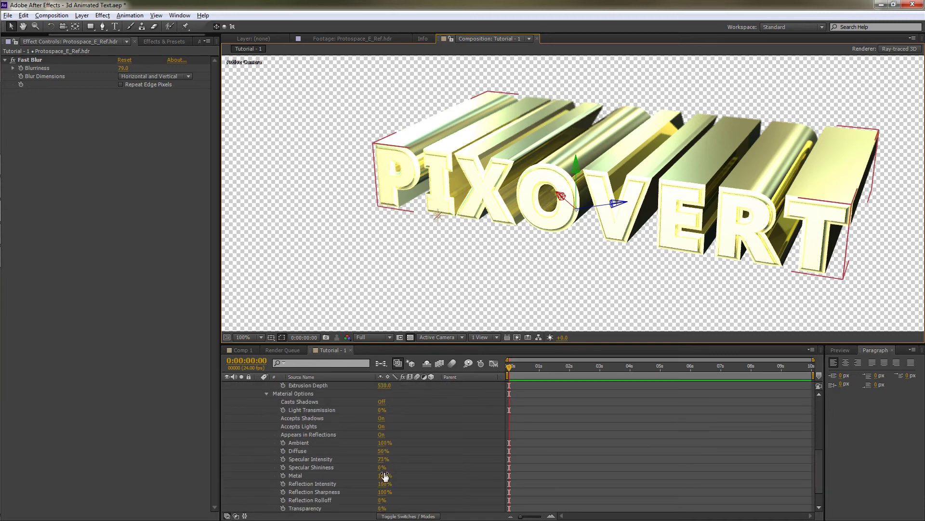
left_click_drag(385, 484, 355, 484)
scroll(361, 417, "up", 6)
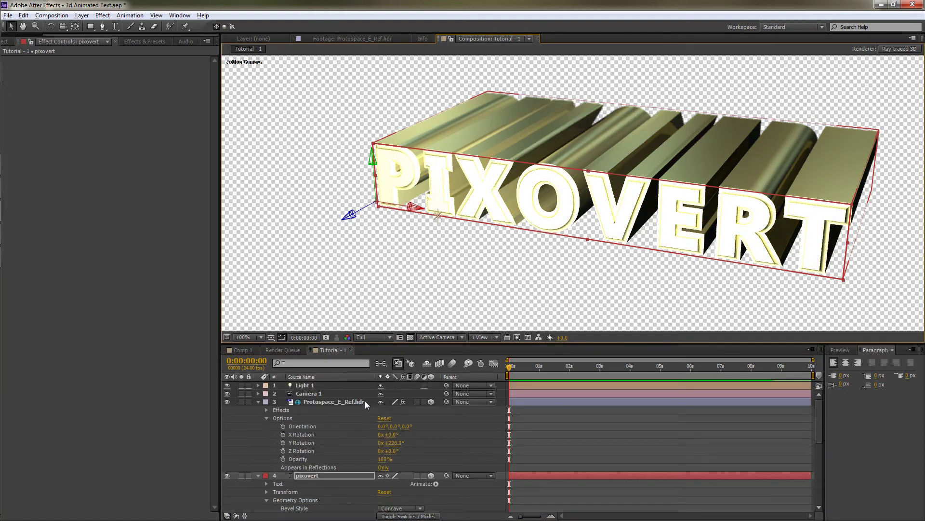
- Reveal Light 1's intensity settings, then expand Camera 1's properties
left_click(258, 385)
left_click(336, 409)
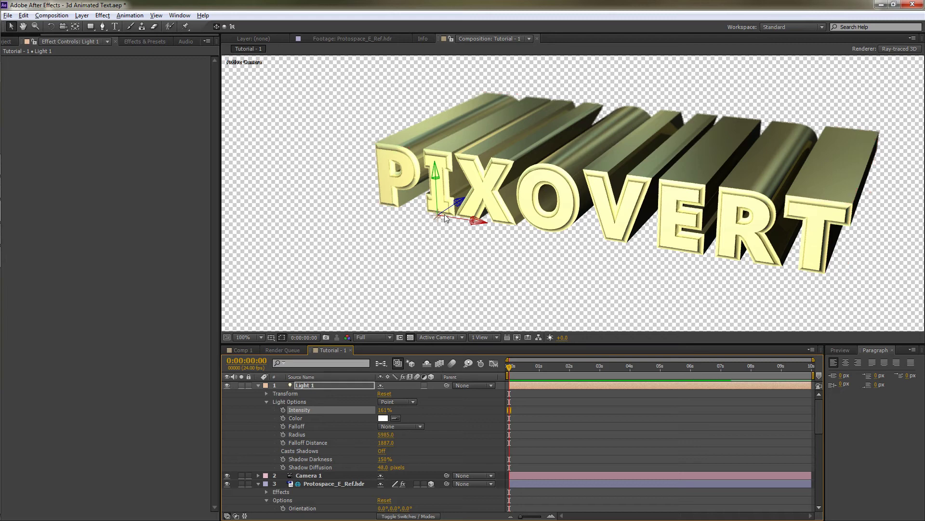
left_click(616, 212)
left_click(258, 475)
scroll(284, 480, "down", 3)
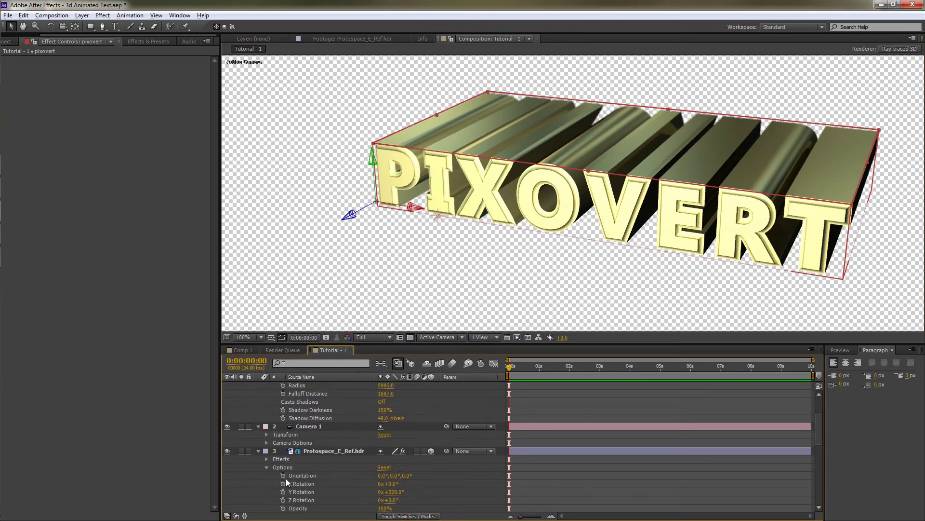
- Turn Camera 1's Depth of Field On with Blur Level 166% and Aperture 26.7 pixels
left_click(266, 435)
left_click(267, 492)
scroll(383, 471, "down", 3)
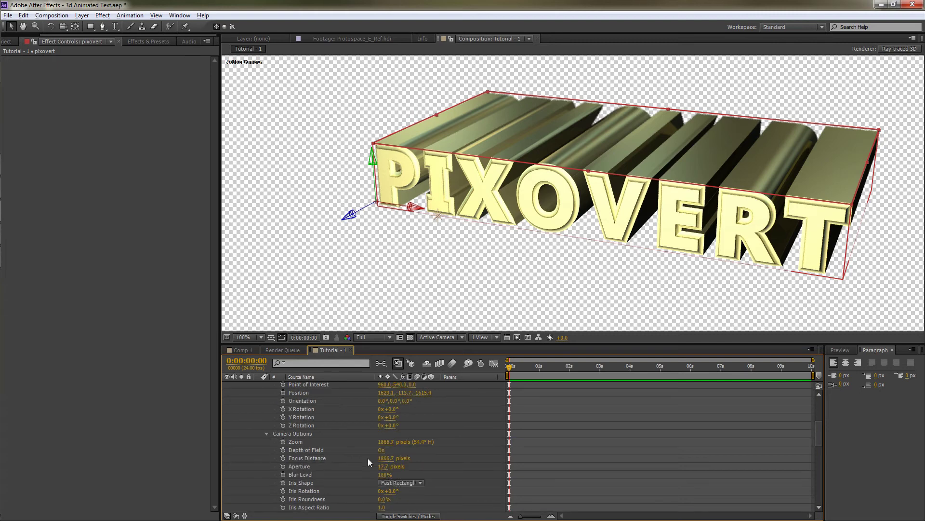
left_click(371, 434)
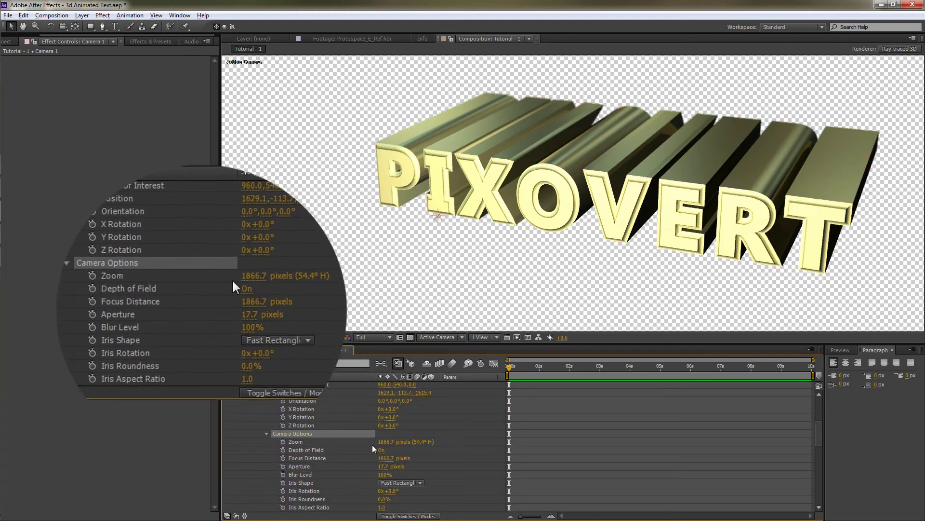
left_click(383, 450)
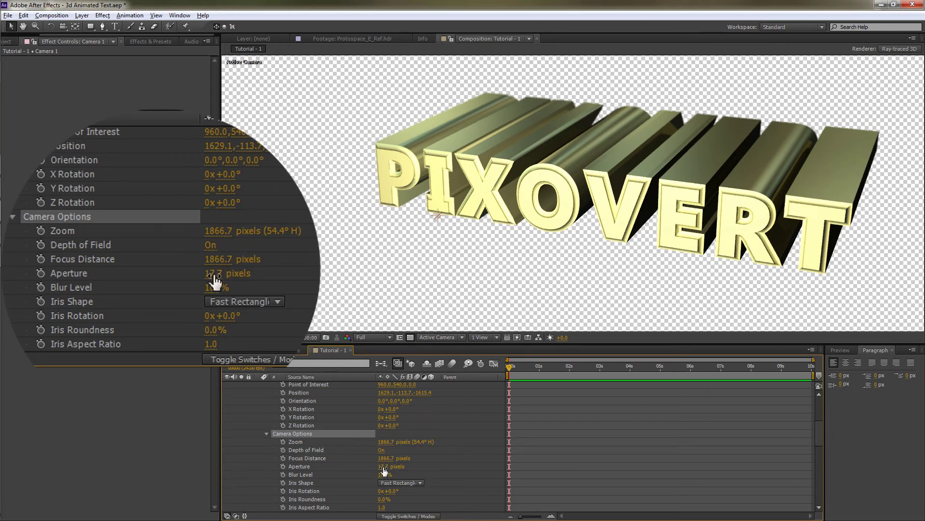
left_click_drag(384, 474, 410, 475)
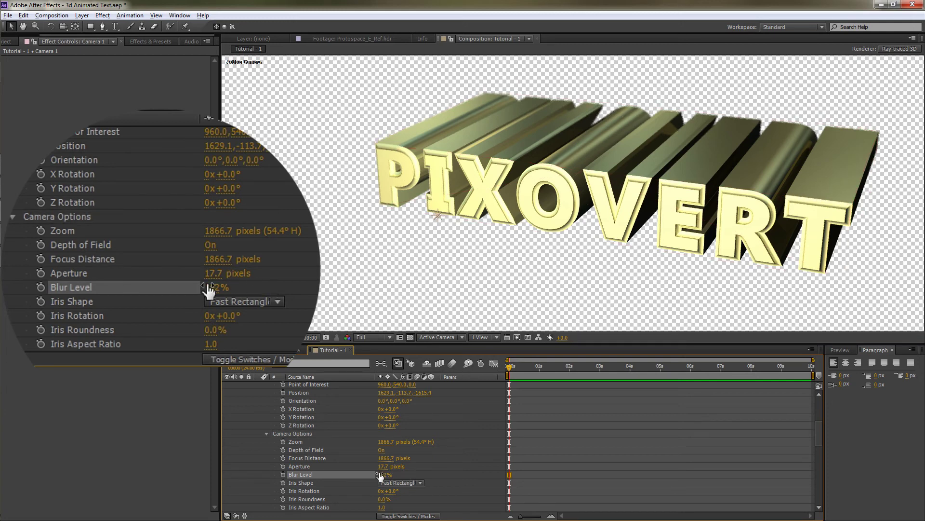
left_click(385, 474)
type("166")
key("Return")
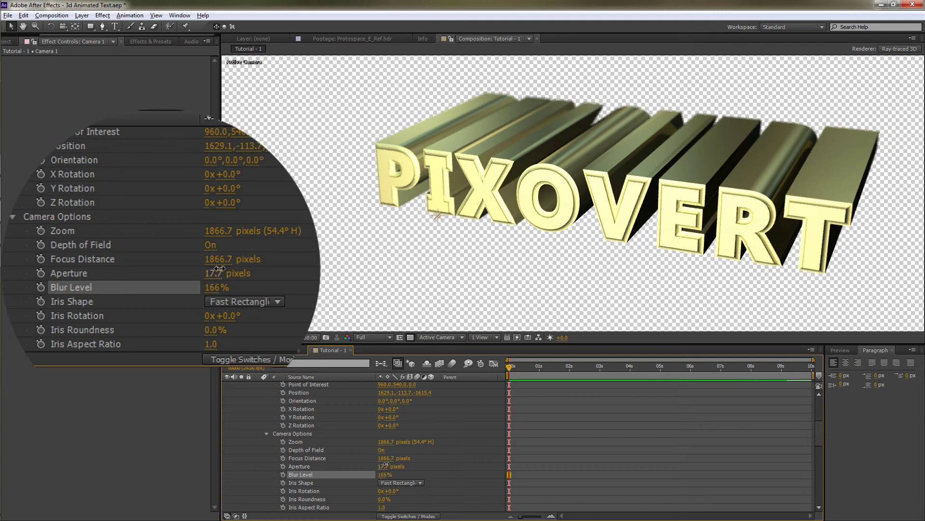
mouse_move(387, 465)
left_mouse_down()
mouse_move(411, 463)
mouse_move(373, 469)
left_mouse_up()
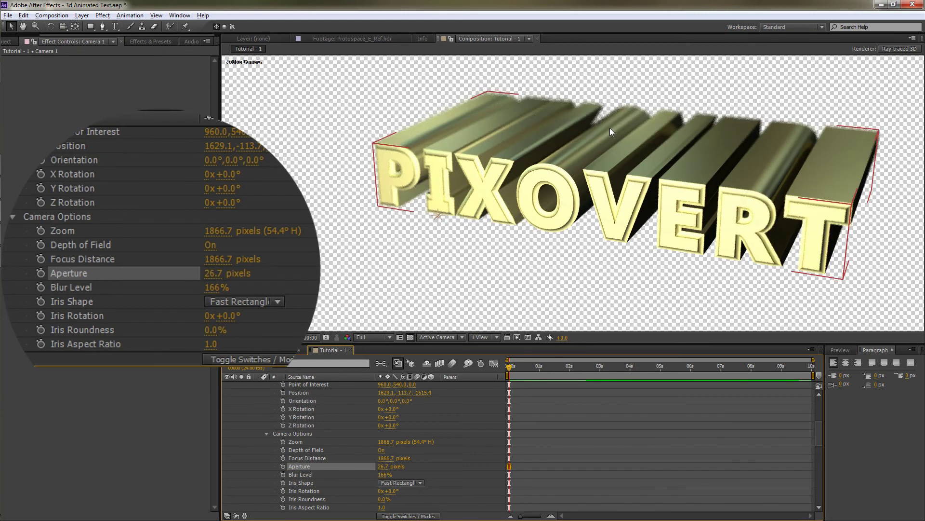
- Switch Fast Previews to Draft, then back to Off (Final Quality)
left_click(518, 337)
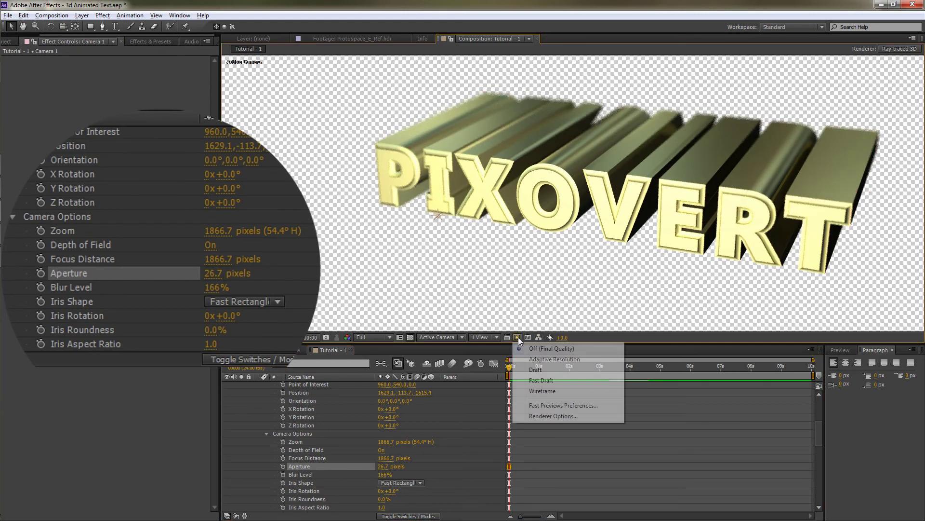
left_click(534, 373)
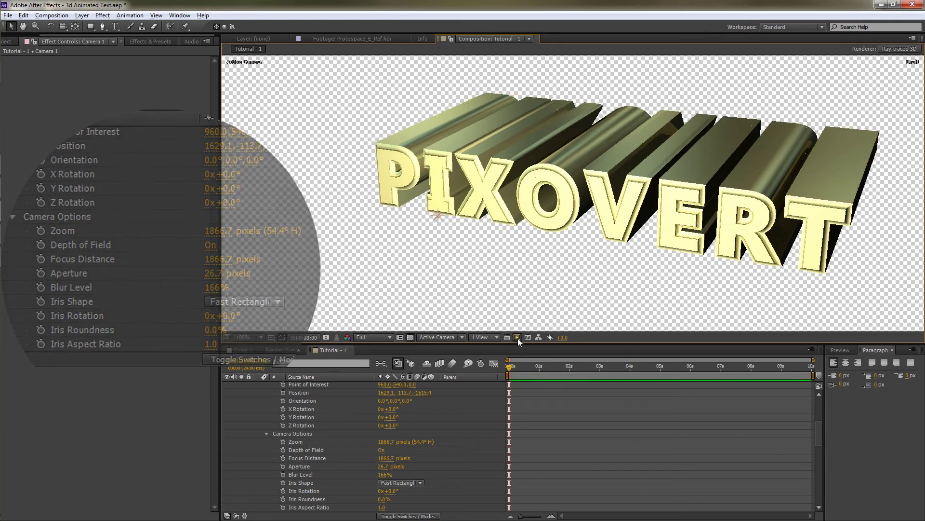
left_click(518, 337)
left_click(535, 359)
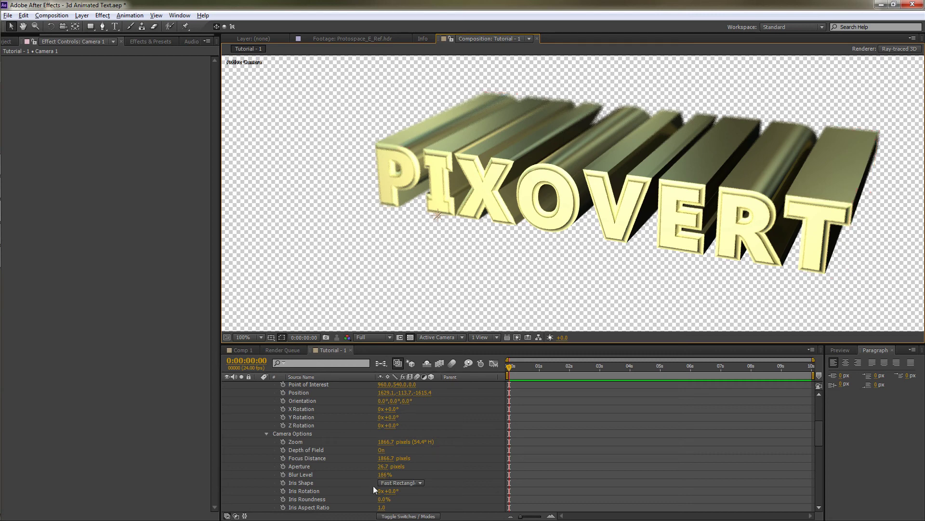
- Raise the Ray-traced 3D renderer's Ray-tracing Quality from 3 to 7
left_click(517, 337)
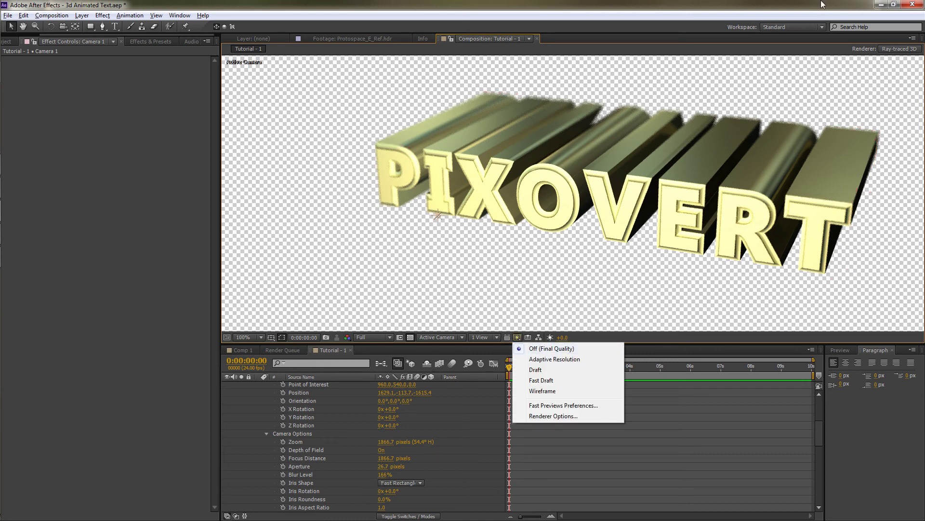
left_click(894, 48)
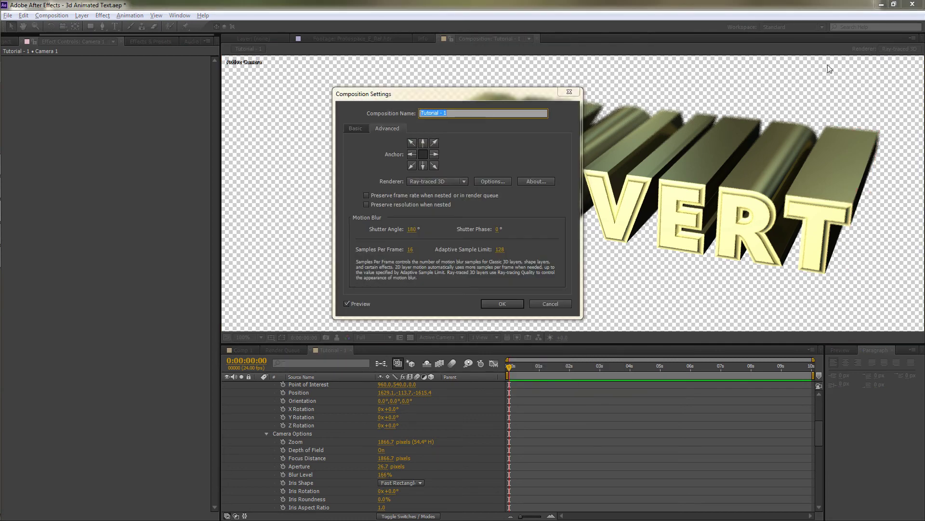
left_click(439, 182)
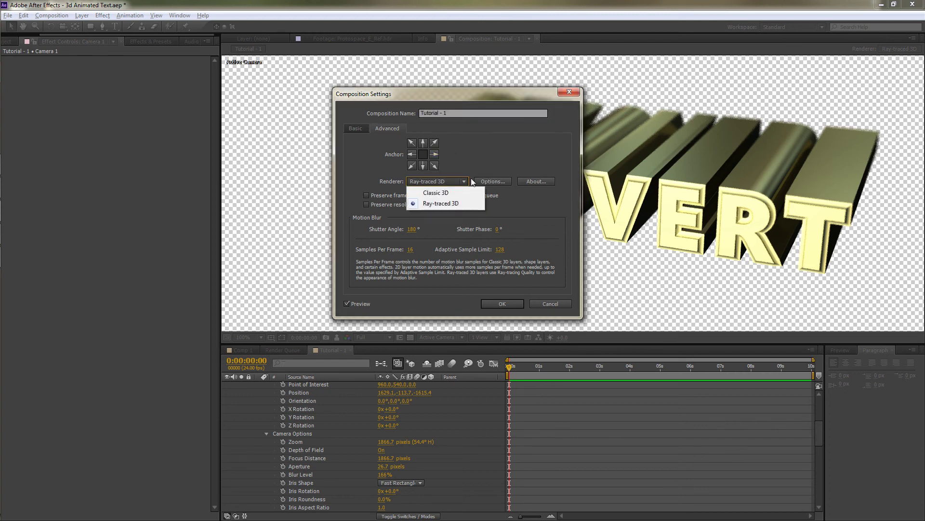
left_click(487, 181)
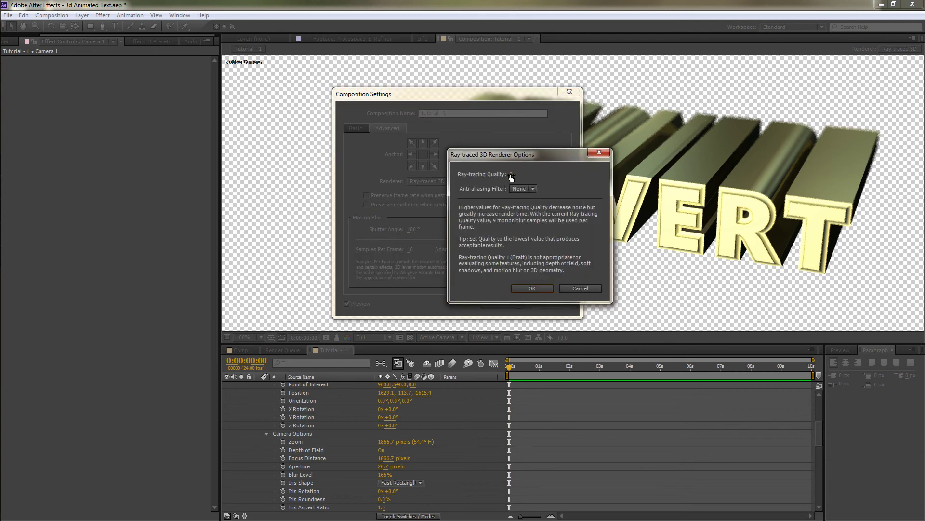
left_click_drag(513, 176, 517, 183)
left_click(525, 289)
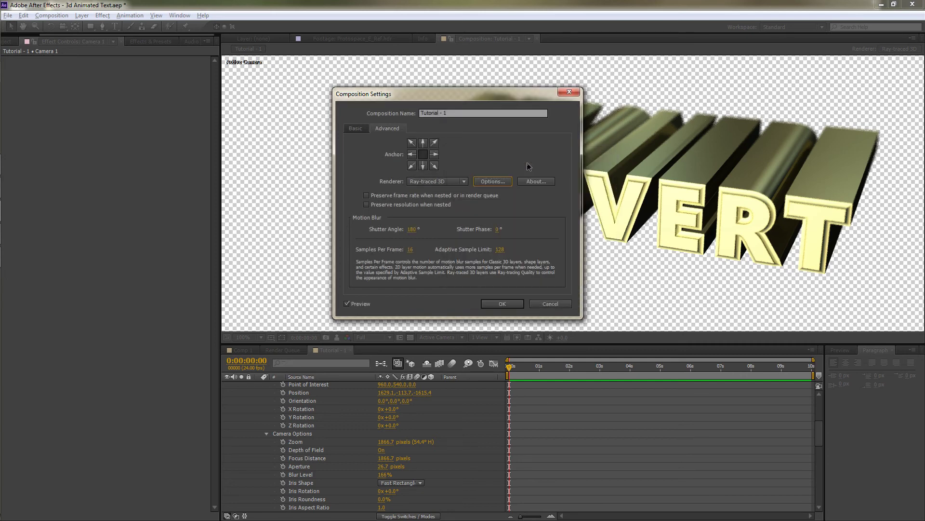
- Confirm Composition Settings with OK so the comp re-renders PIXOVERT
left_click(502, 304)
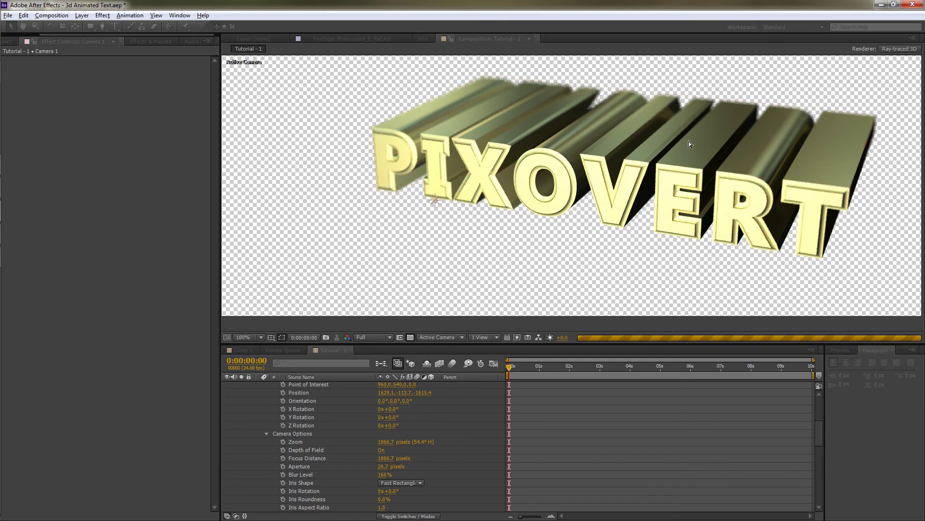